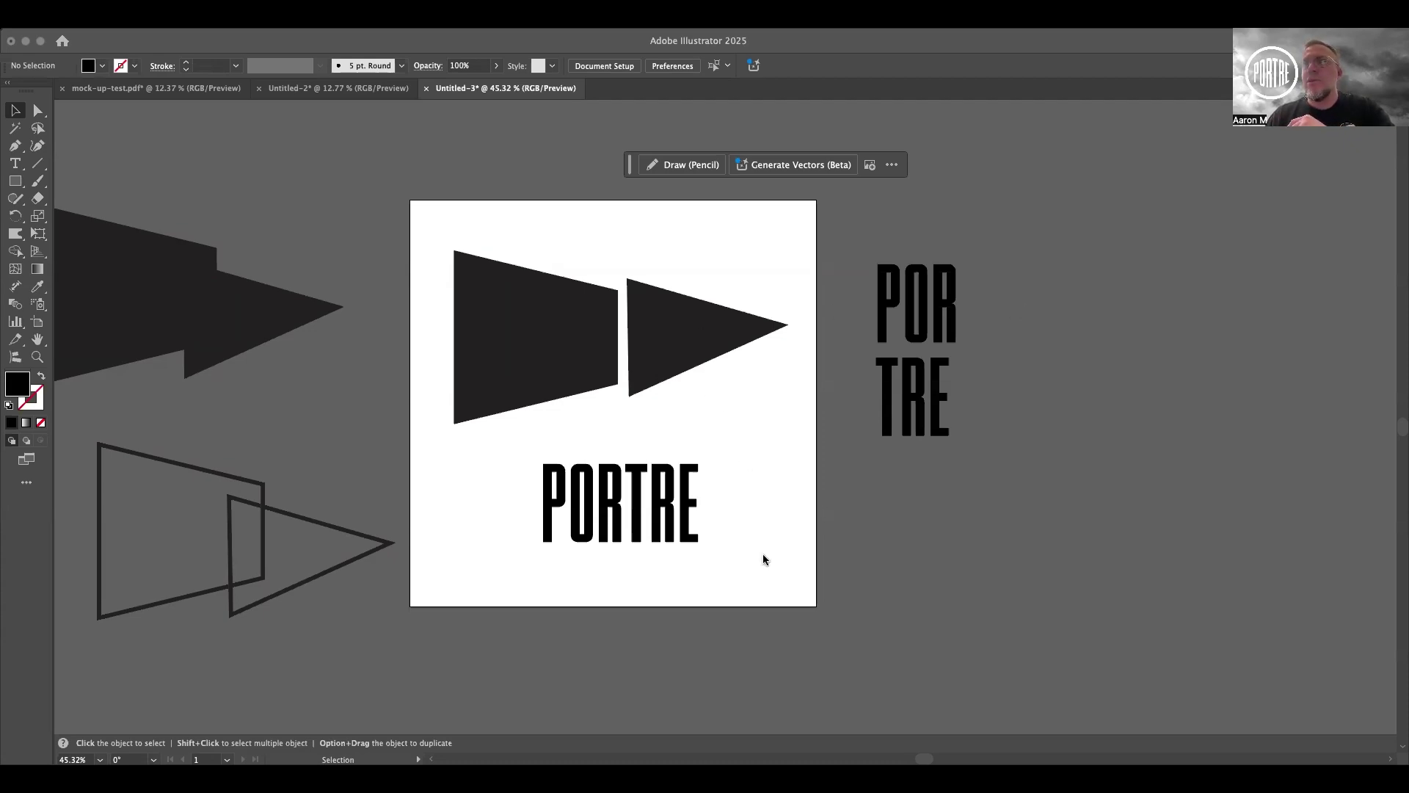
pyautogui.click(660, 500)
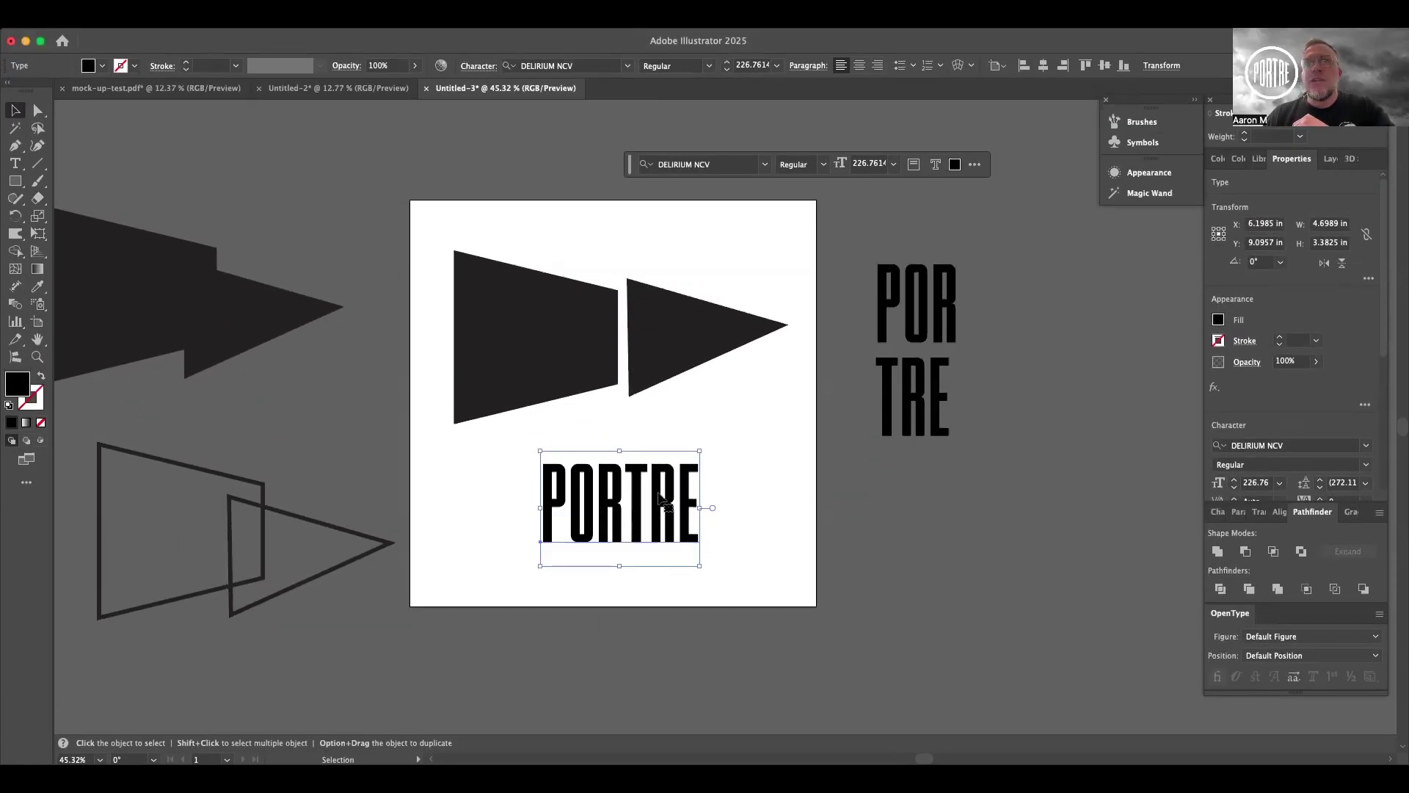
pyautogui.doubleClick(597, 515)
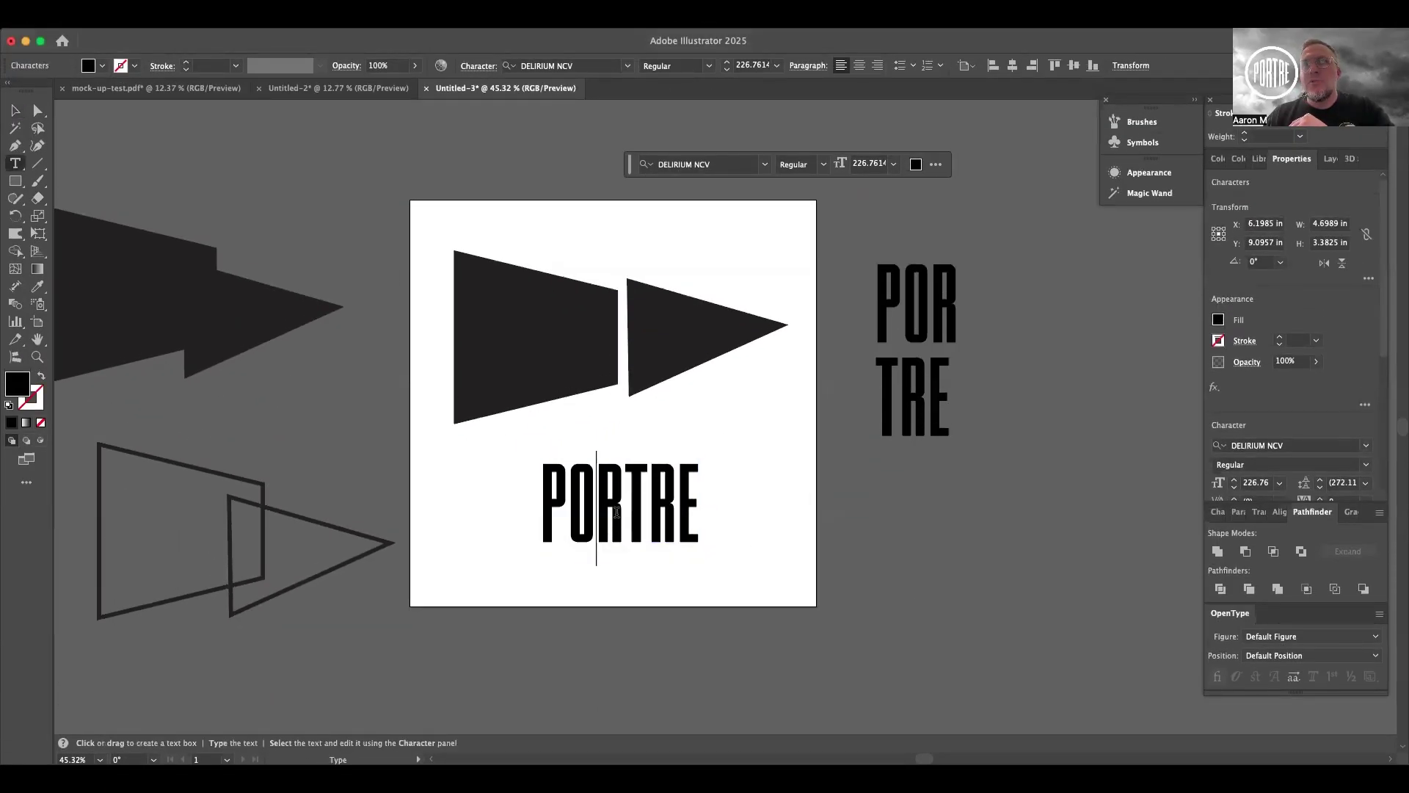
pyautogui.press('Escape')
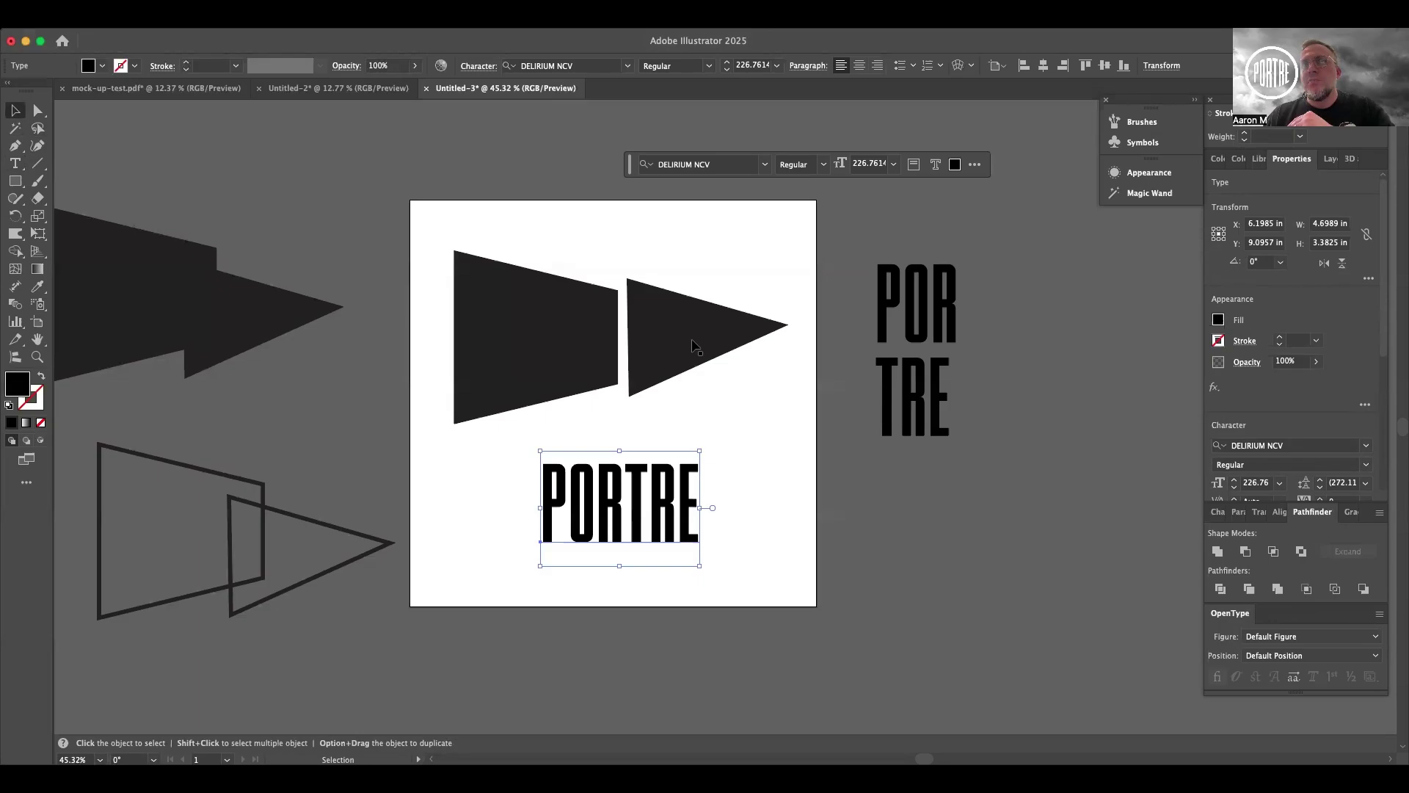
pyautogui.hscroll(-2, 391, 341)
pyautogui.click(226, 267)
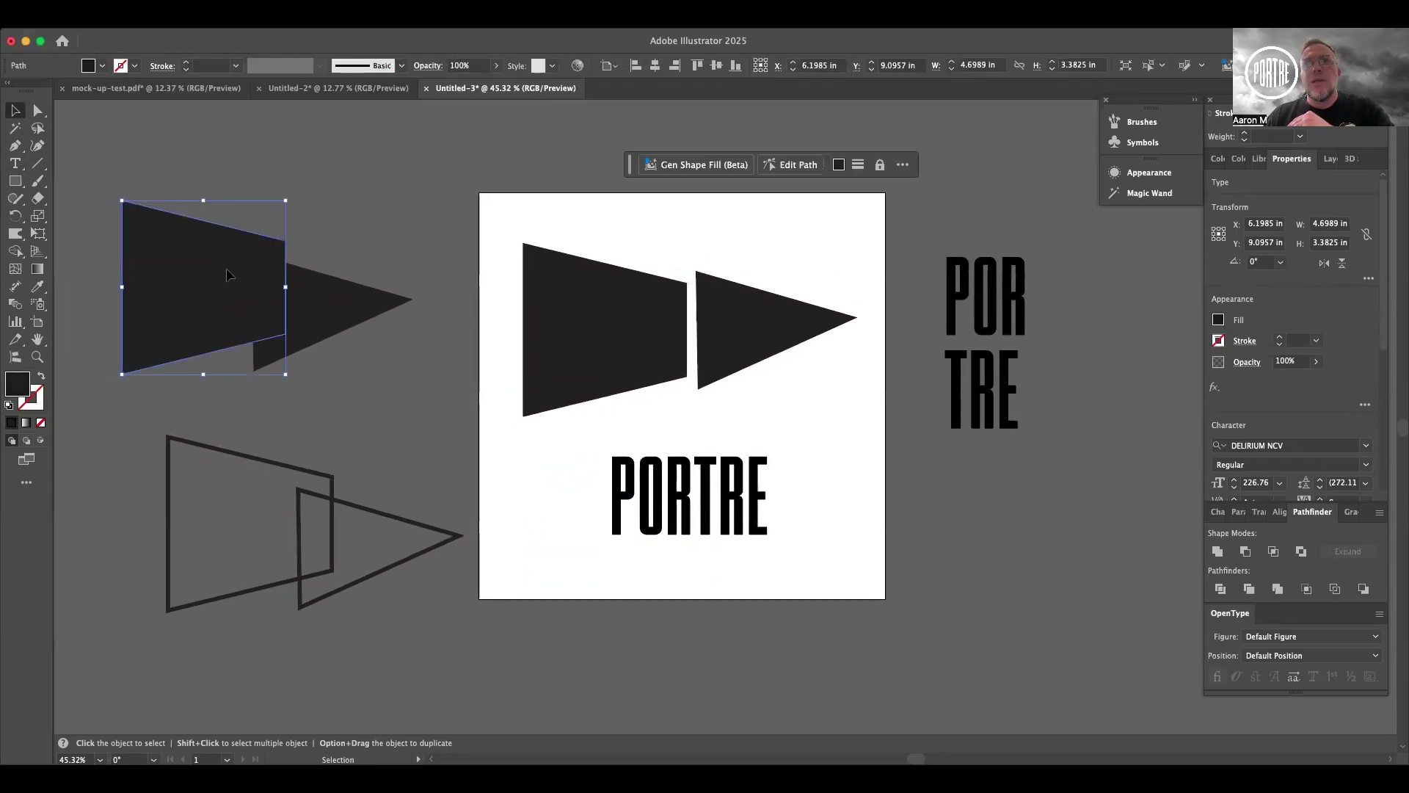
pyautogui.click(331, 290)
# Move the filled trapezoid and triangle together off the artboard to the empty canvas below it
pyautogui.click(605, 336)
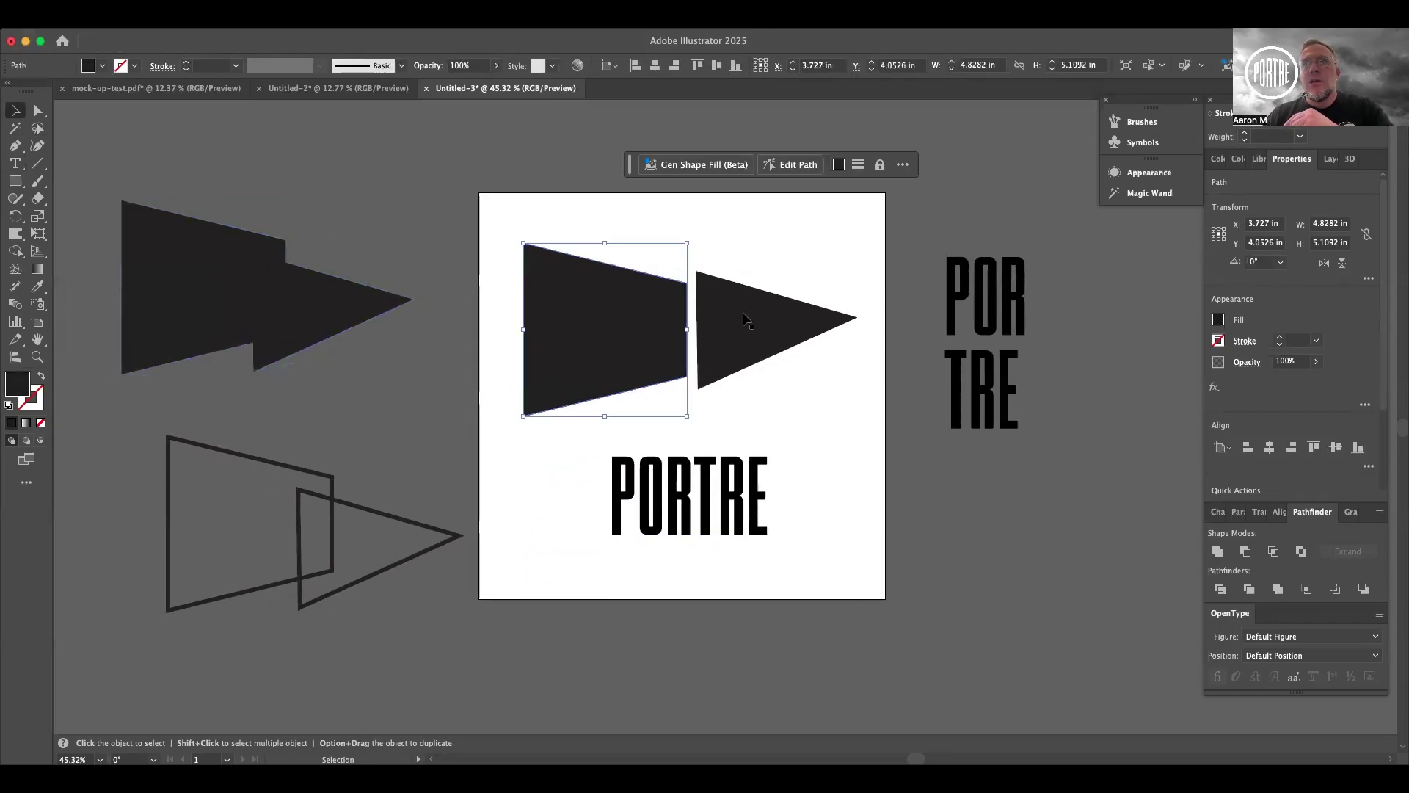
pyautogui.keyDown('shift'); pyautogui.click(739, 311); pyautogui.keyUp('shift')
pyautogui.moveTo(739, 310); pyautogui.dragTo(778, 699)
pyautogui.click(344, 455)
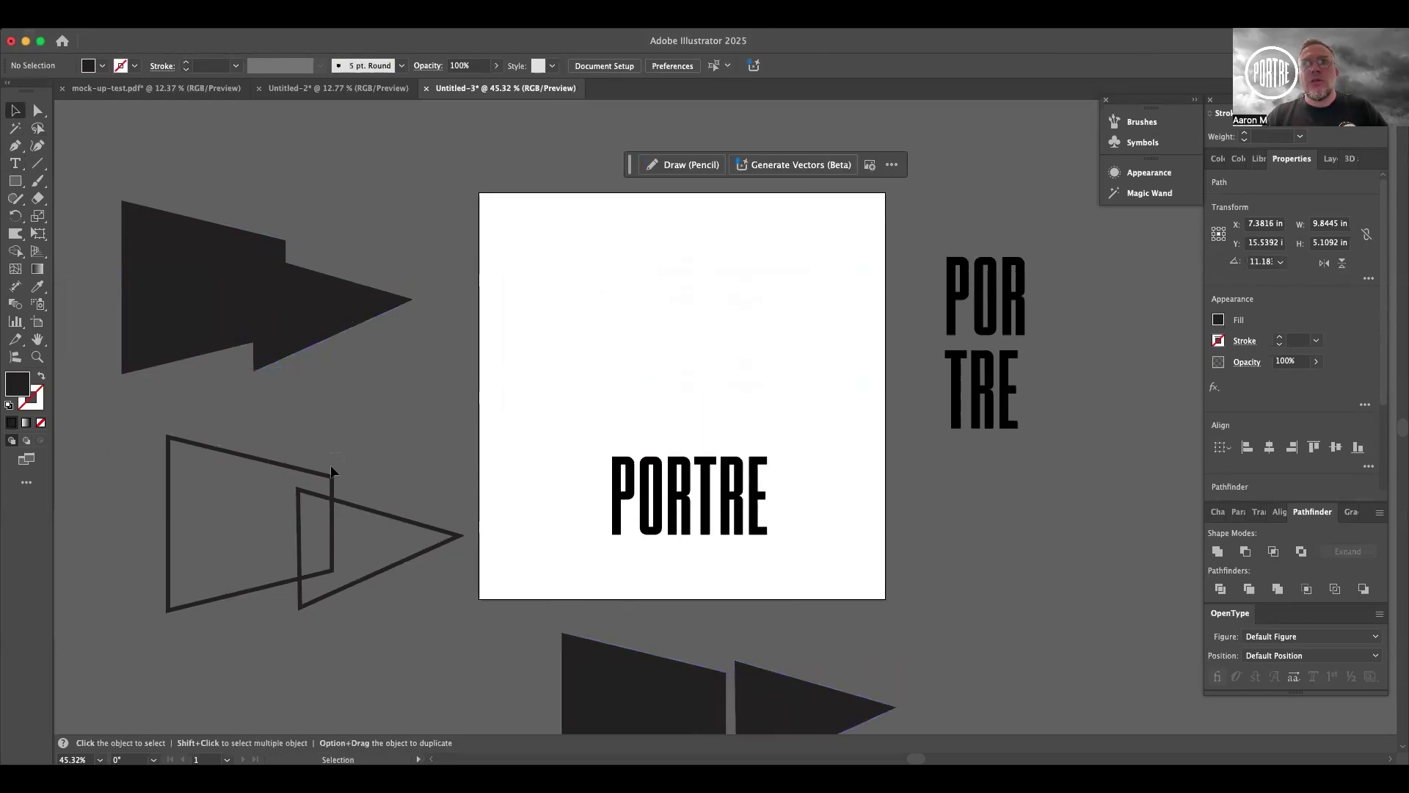
# Swap fill and stroke on the overlapping filled trapezoid and triangle beside the artboard, making them outlines
pyautogui.click(311, 304)
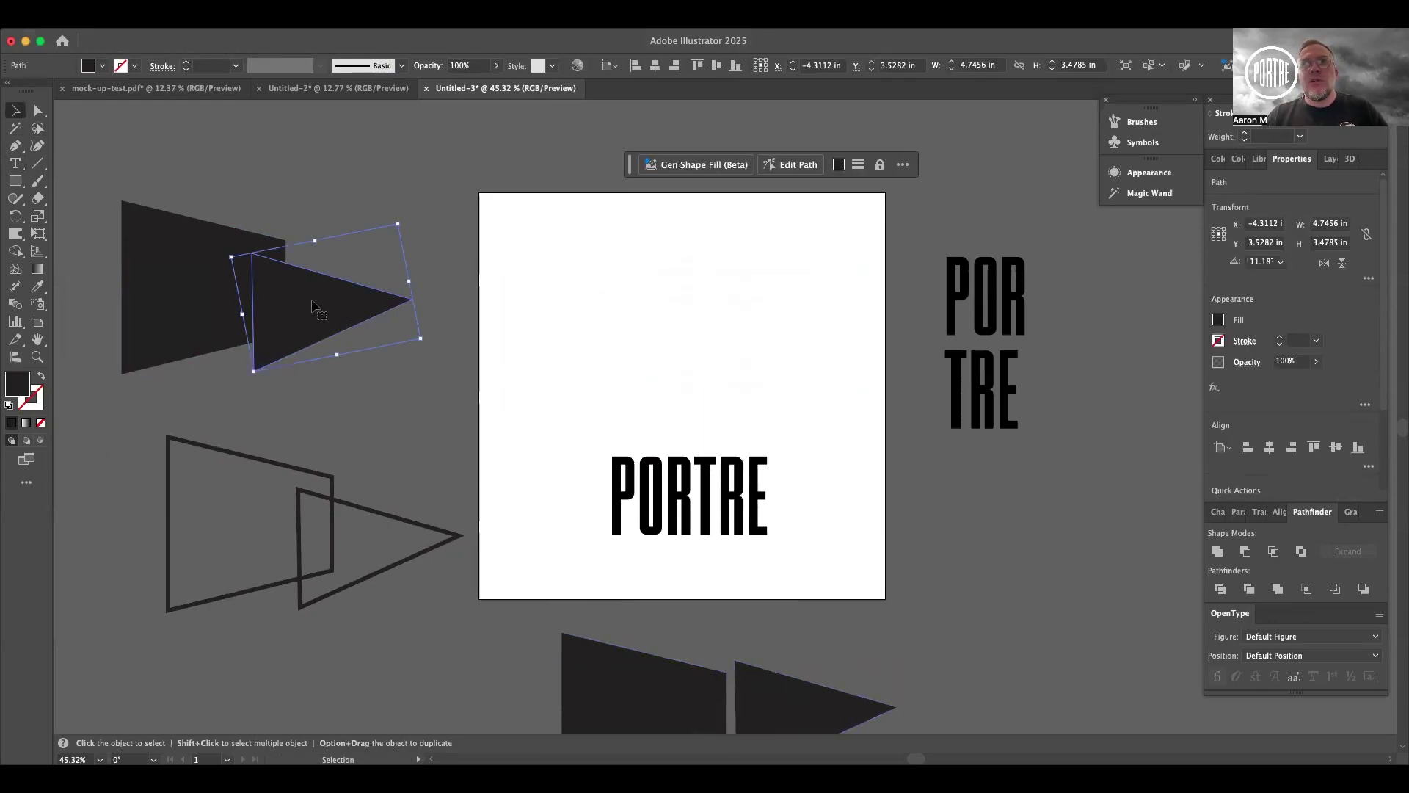
pyautogui.keyDown('shift'); pyautogui.click(205, 301); pyautogui.keyUp('shift')
pyautogui.click(42, 377)
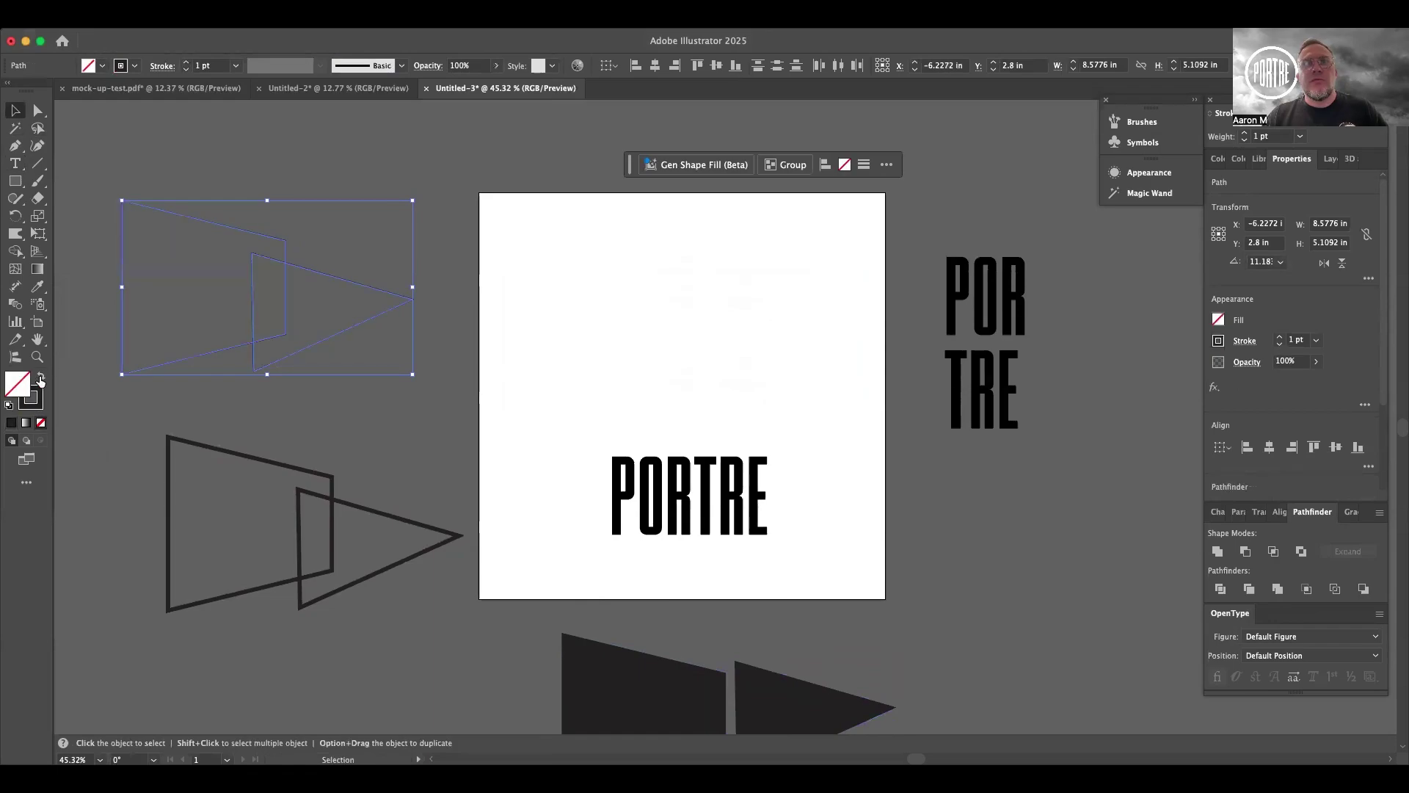
pyautogui.click(273, 166)
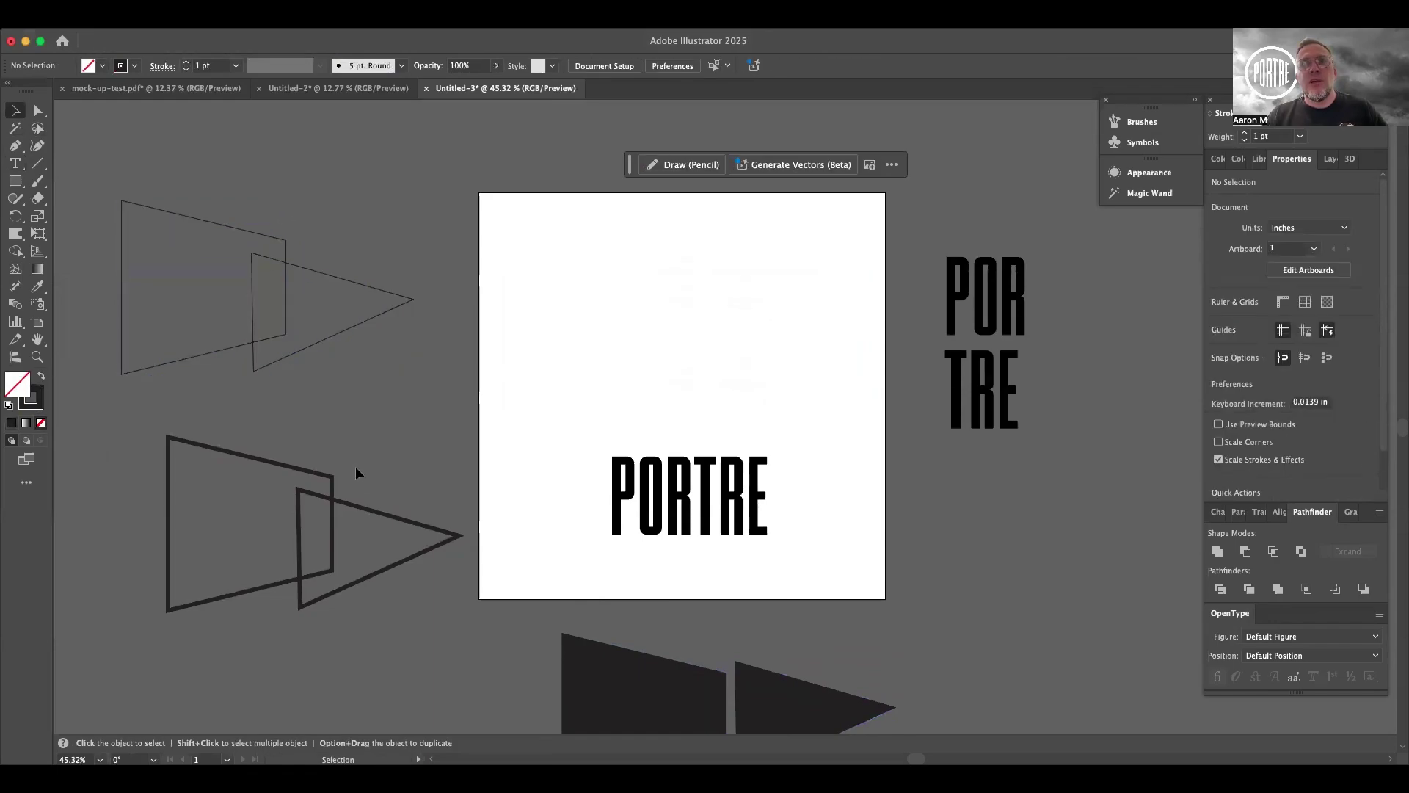
# Align the stroke of the thin outlined trapezoid and triangle to center and set its weight to 6 pt
pyautogui.click(323, 521)
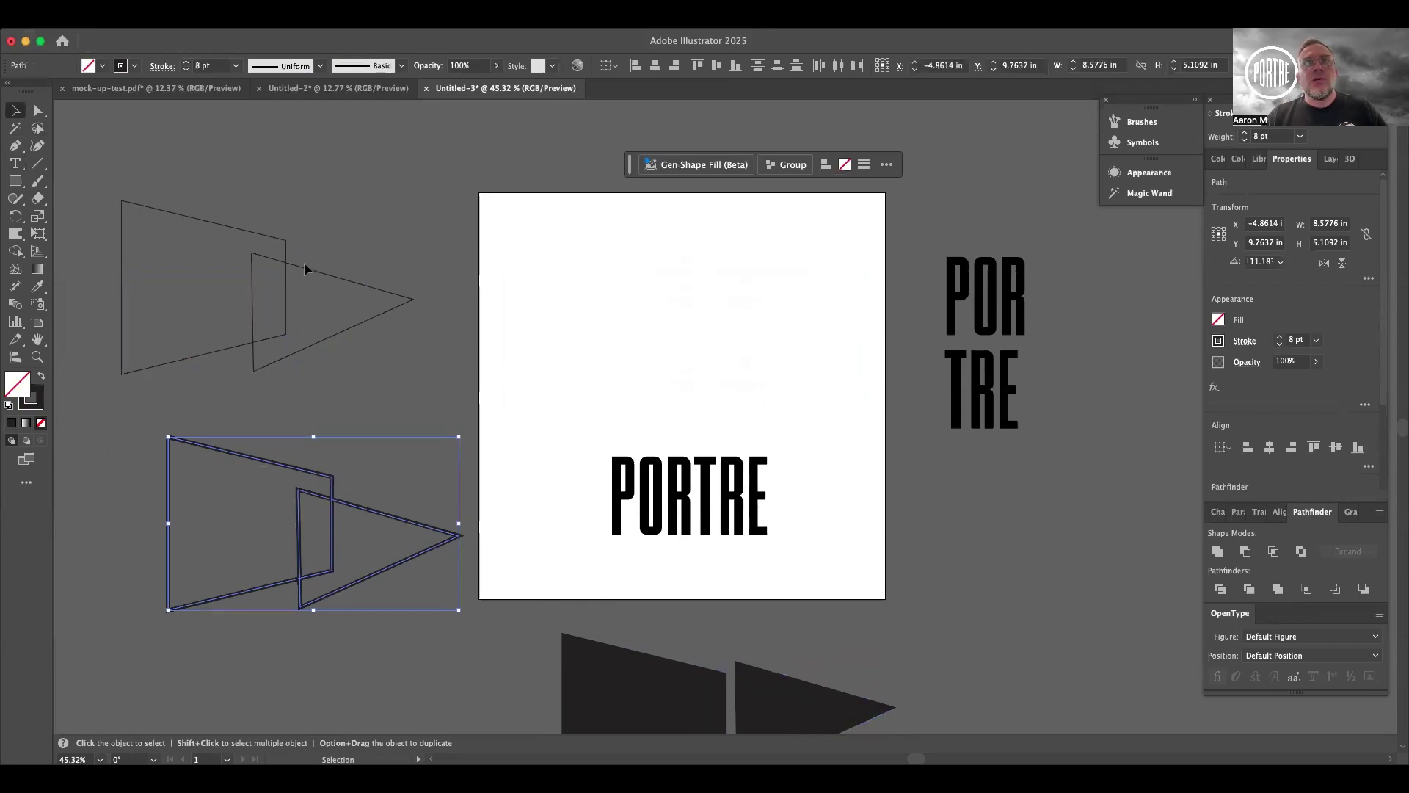
pyautogui.click(217, 350)
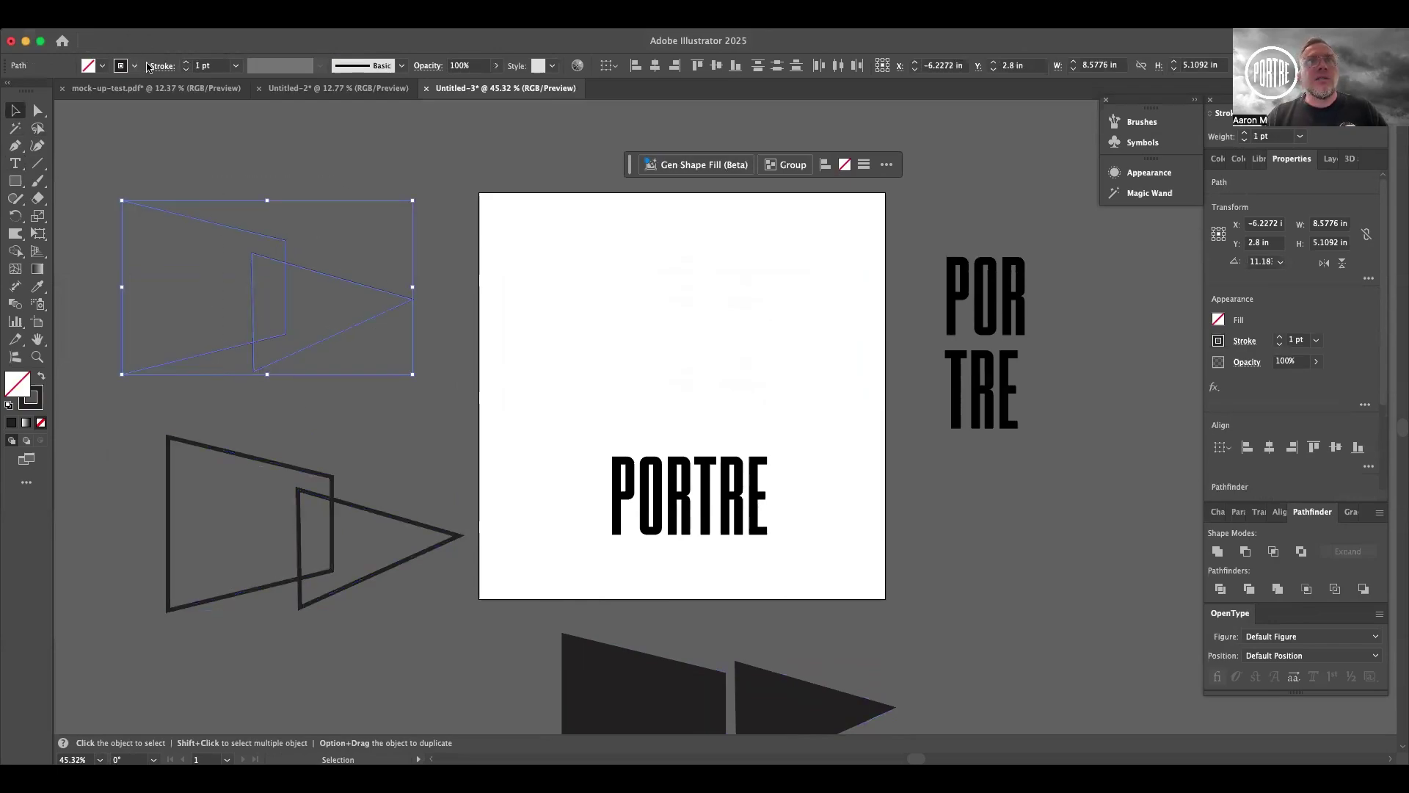
pyautogui.click(162, 66)
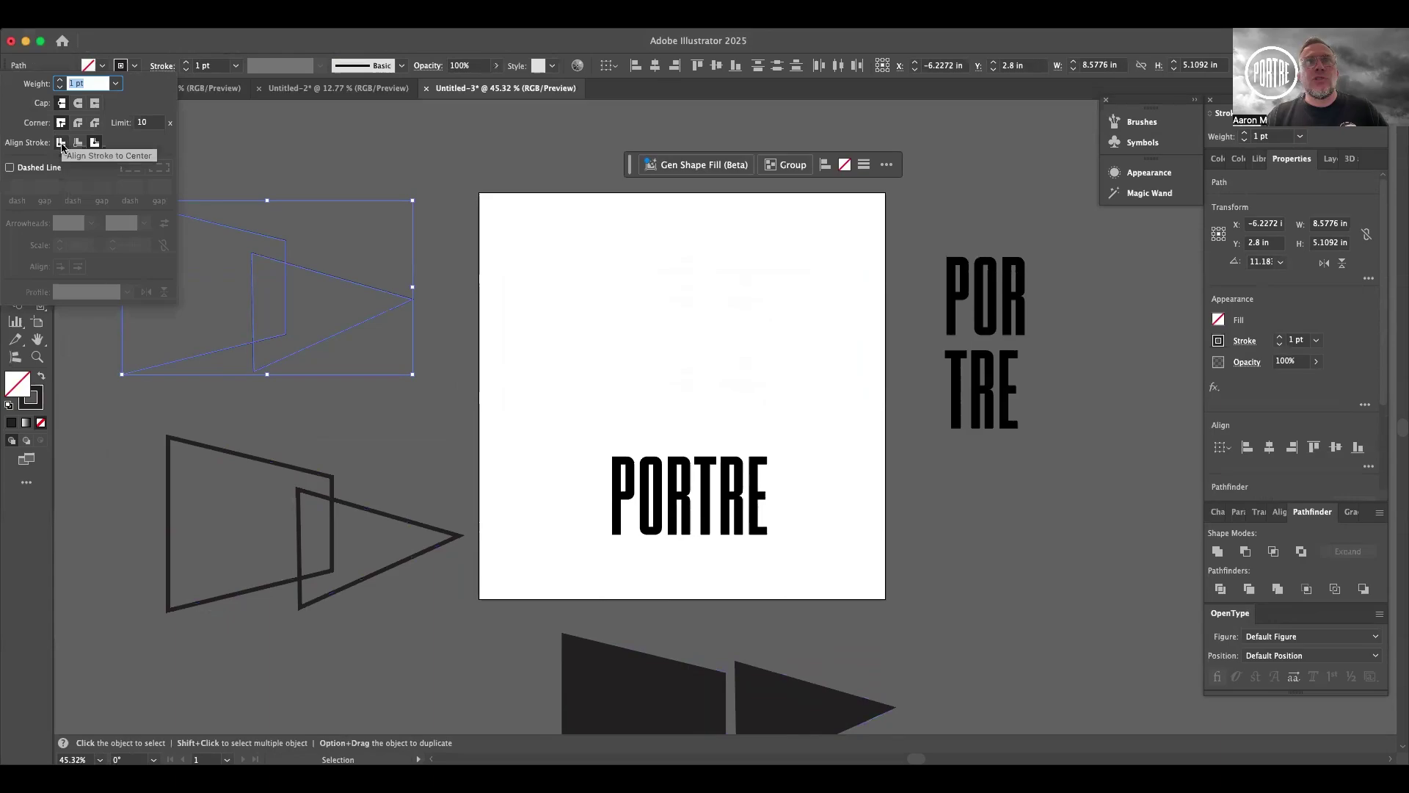
pyautogui.click(61, 144)
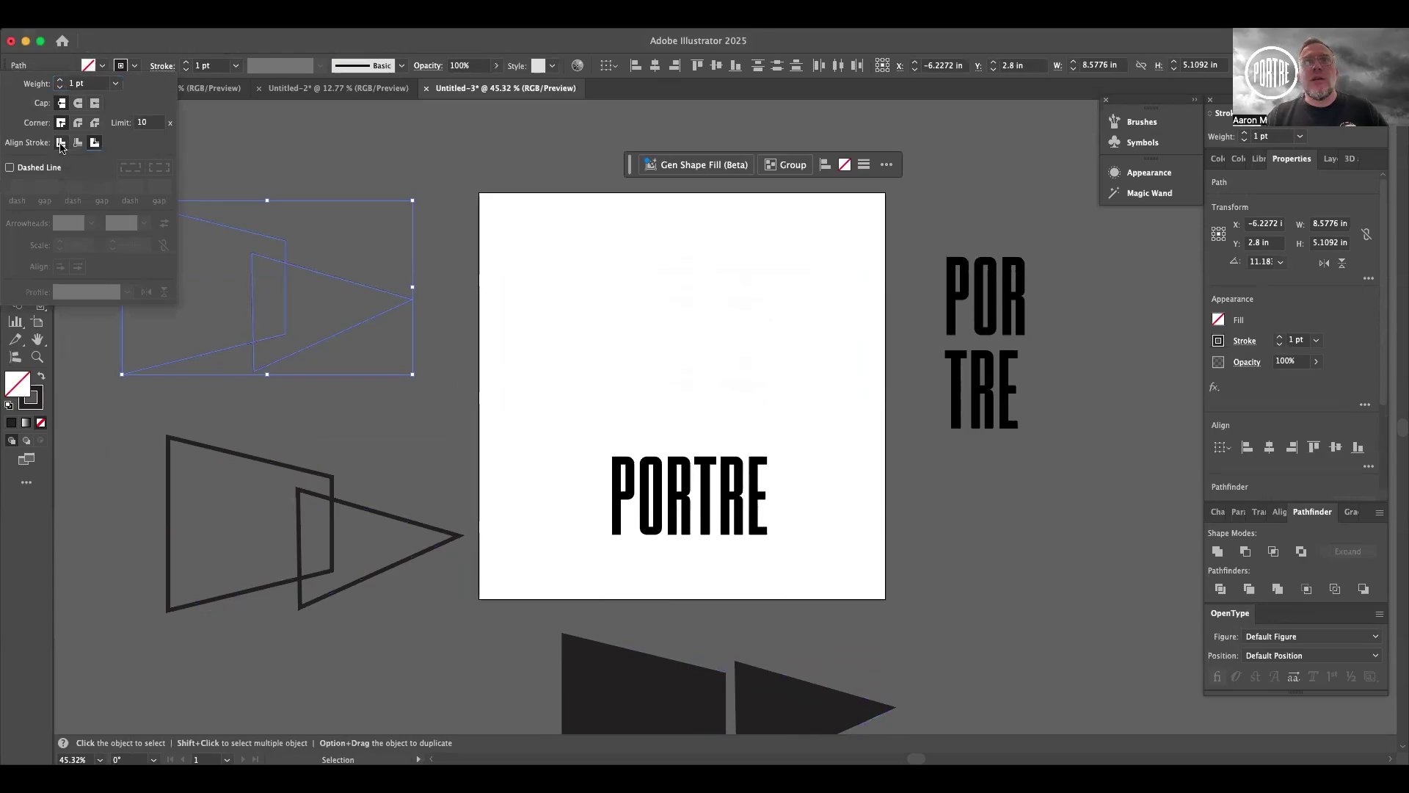
pyautogui.click(187, 63)
pyautogui.click(186, 64)
pyautogui.click(186, 63)
pyautogui.click(187, 64)
pyautogui.click(186, 64)
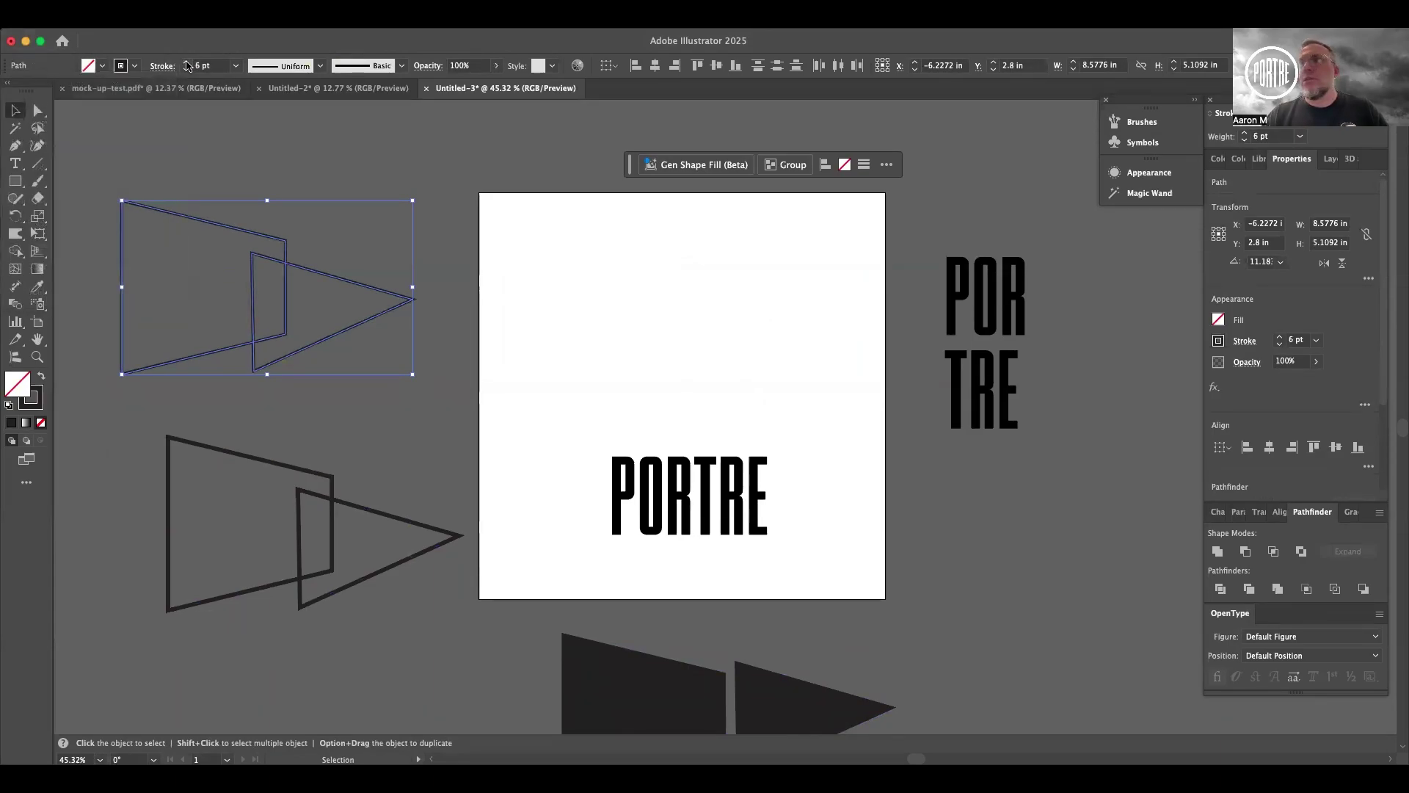
pyautogui.click(319, 162)
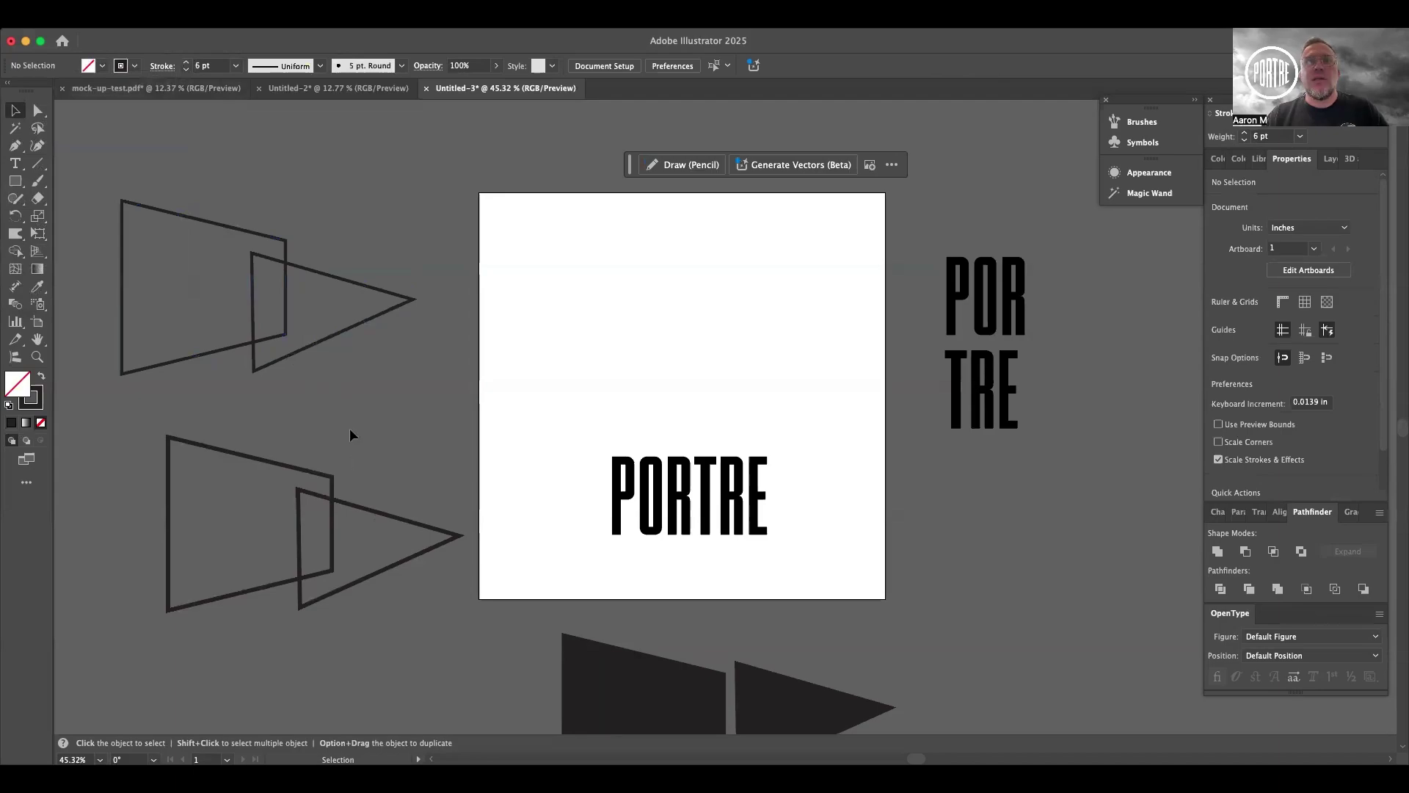
# Move the 8 pt outlined shapes onto the artboard and the PORTRE text off it to the left
pyautogui.click(300, 527)
pyautogui.moveTo(299, 522); pyautogui.dragTo(679, 321)
pyautogui.moveTo(626, 484); pyautogui.dragTo(262, 581)
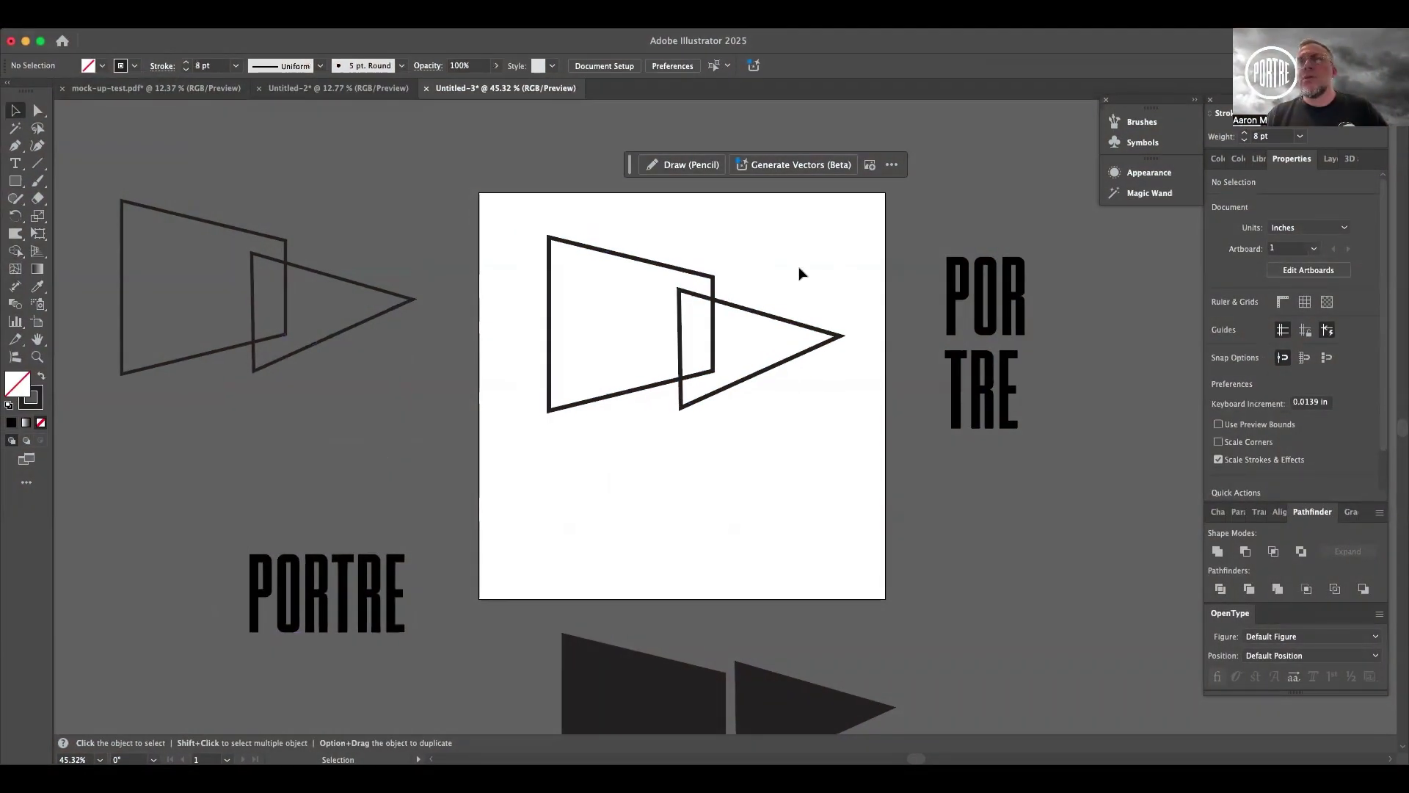
# Merge the overlapping area into the trapezoid with the Shape Builder tool so the triangle sits behind it
pyautogui.moveTo(808, 253); pyautogui.dragTo(494, 479)
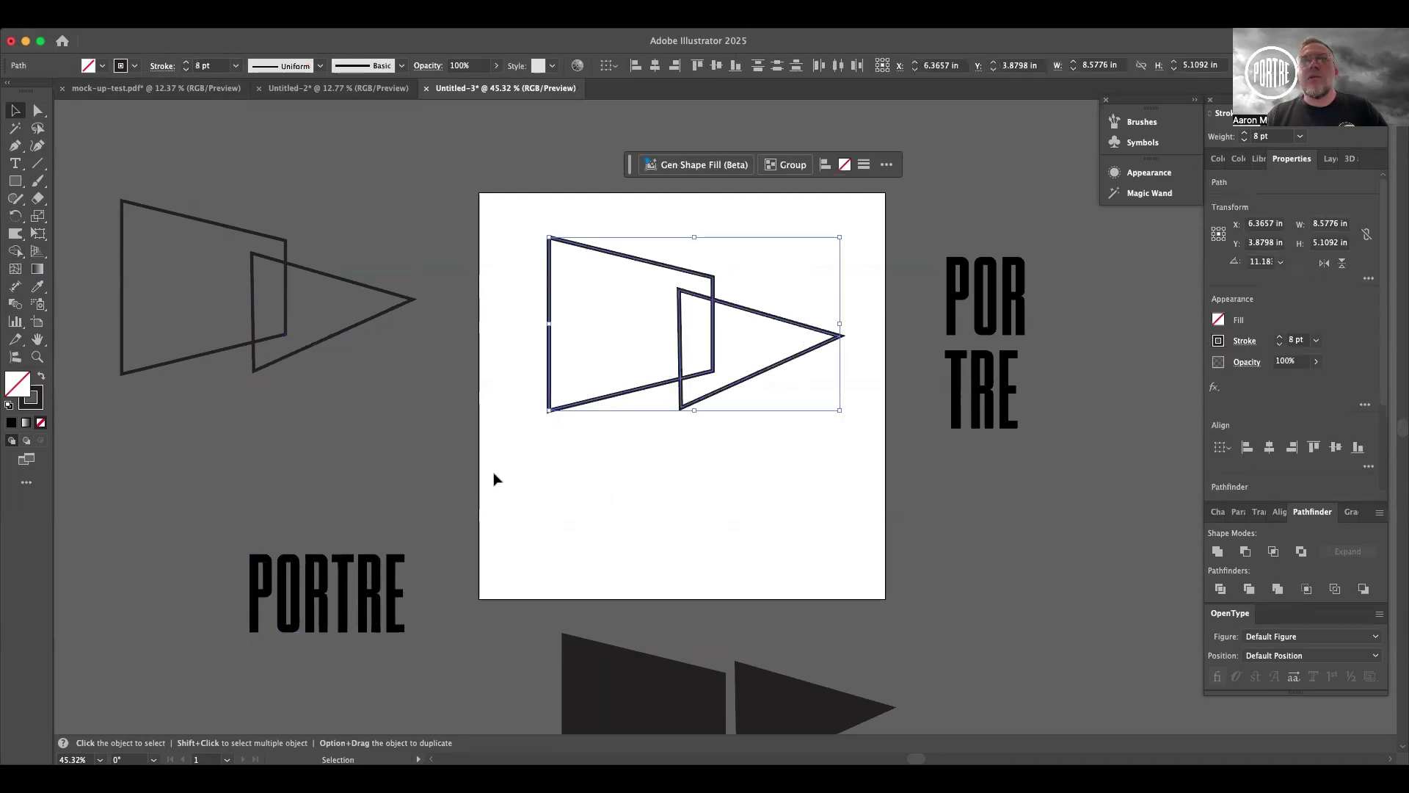
pyautogui.click(16, 254)
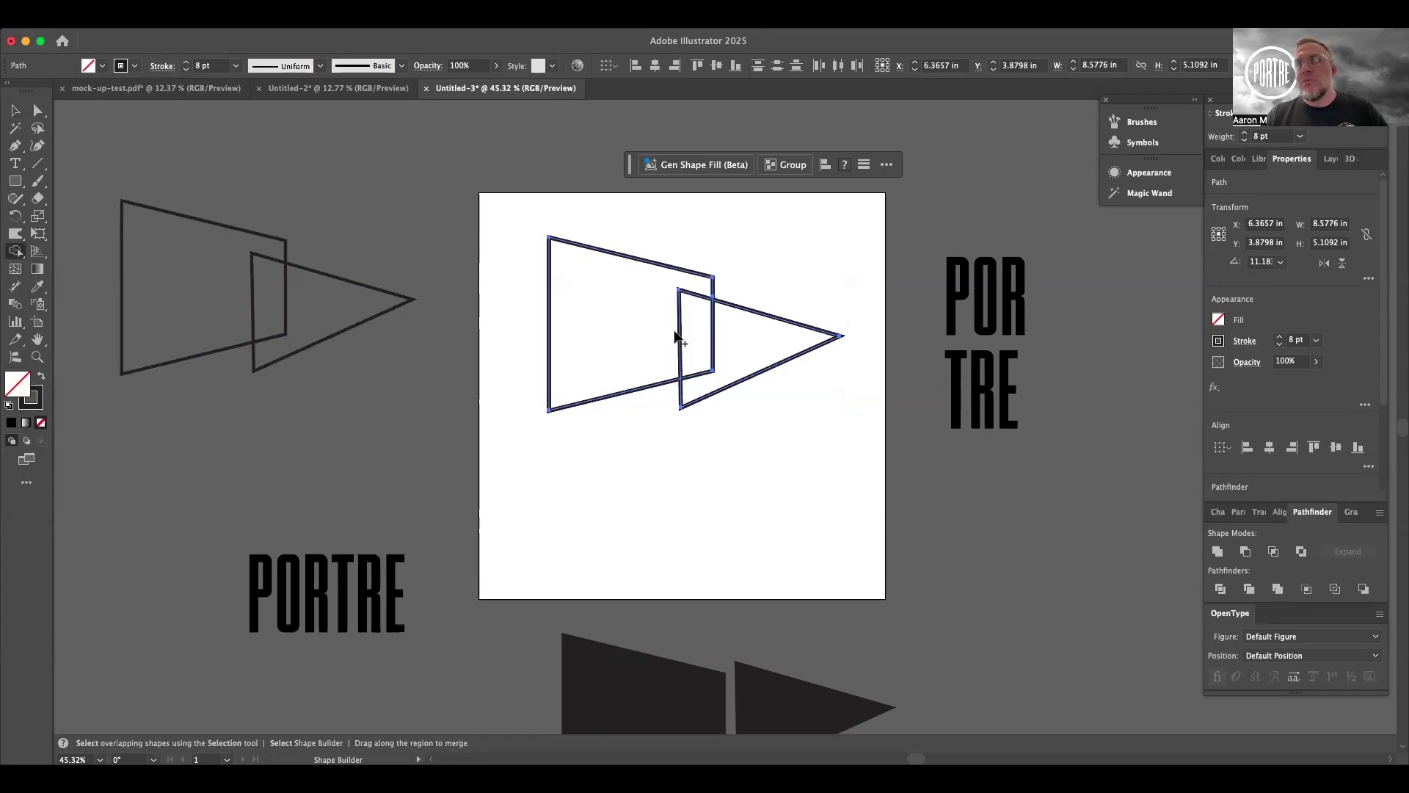
pyautogui.moveTo(695, 297); pyautogui.dragTo(670, 345)
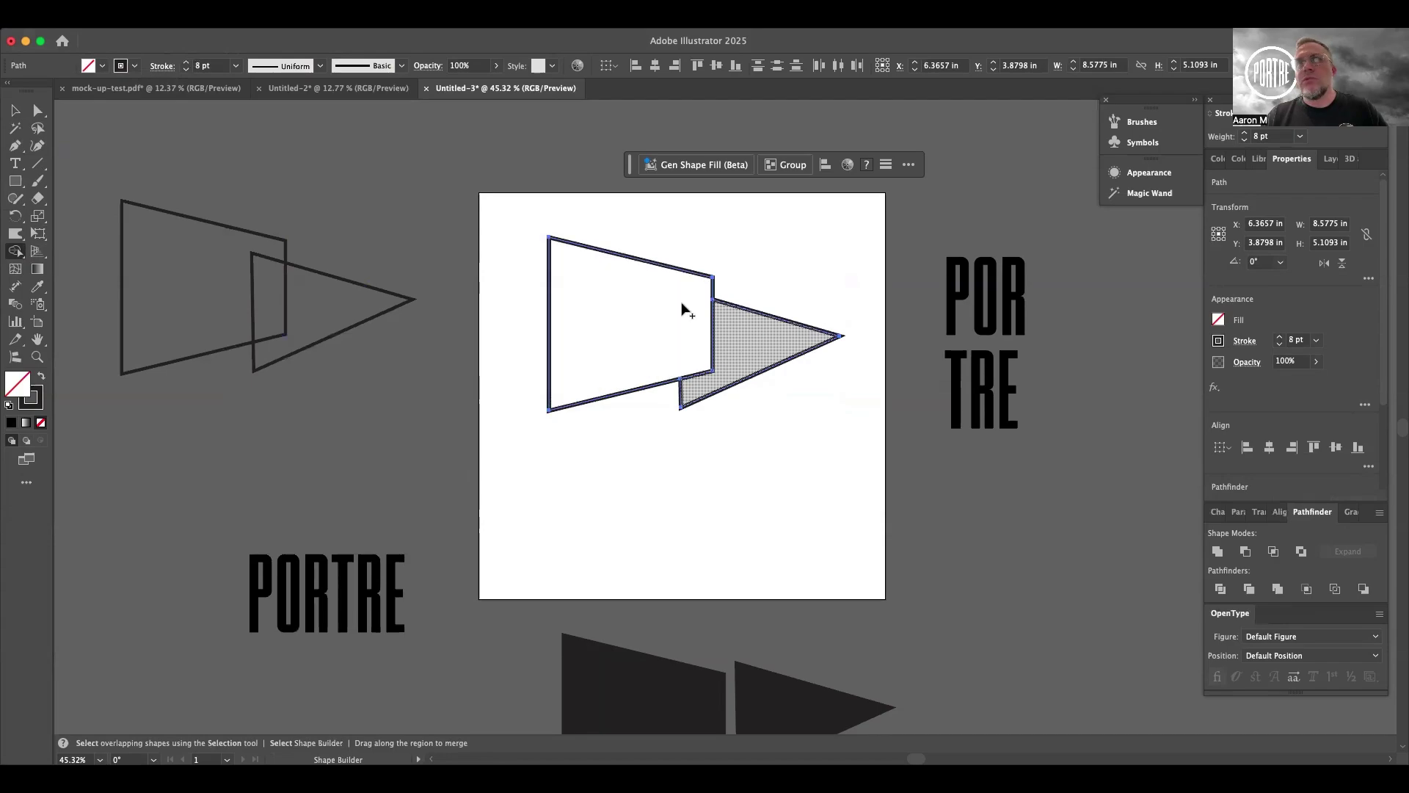
pyautogui.click(15, 110)
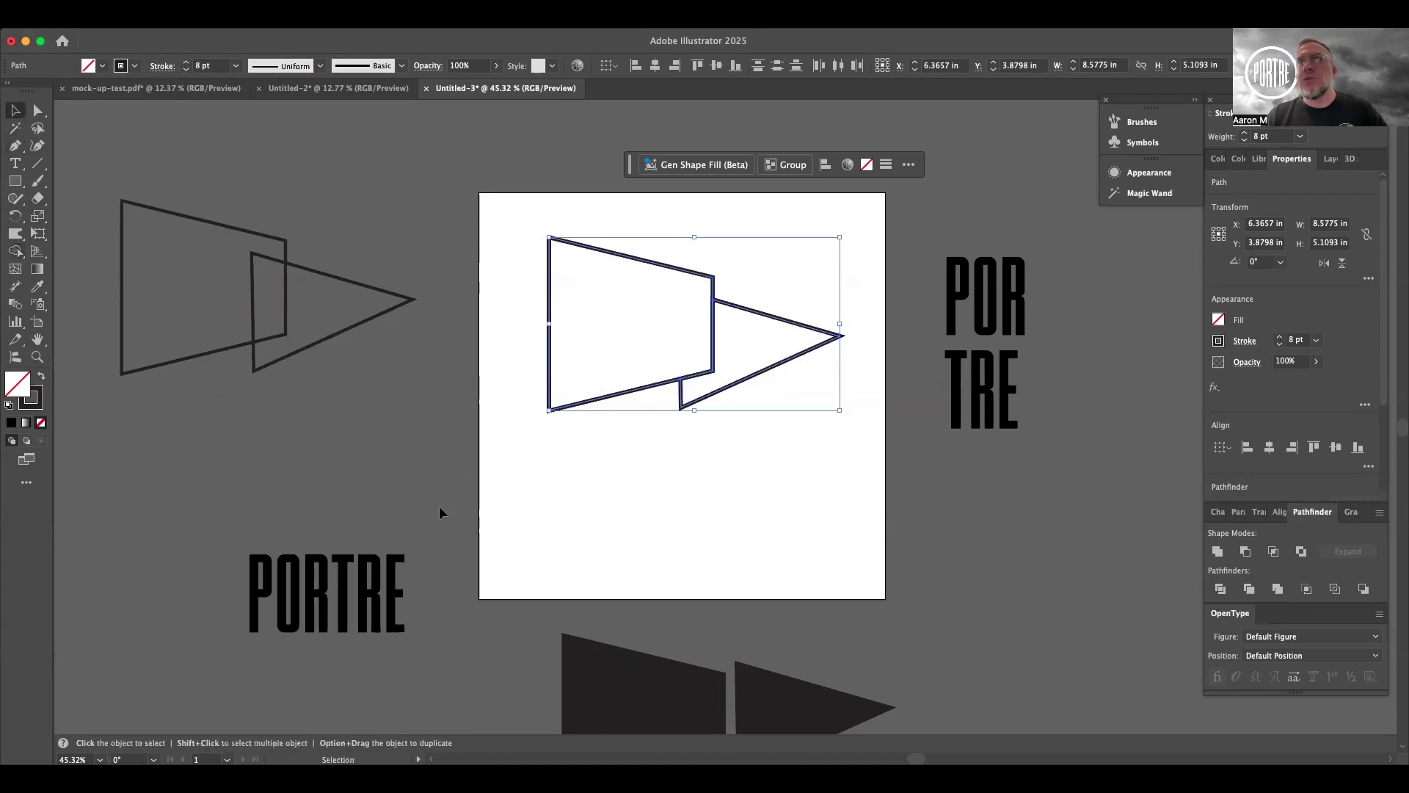
pyautogui.click(403, 473)
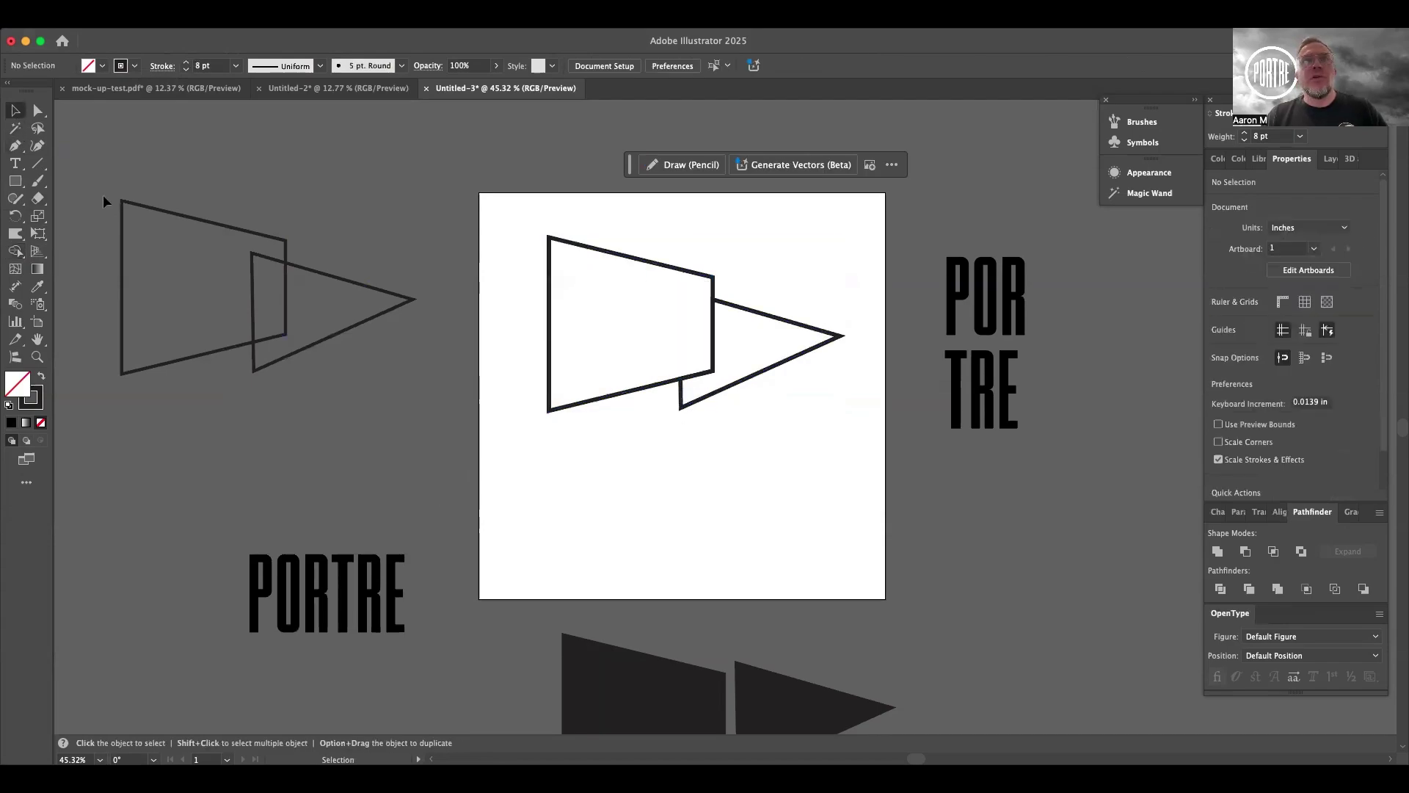
# Draw a straight Pen line from the triangle's lower-left corner to the trapezoid's lower-right corner as a fold
pyautogui.press('p')
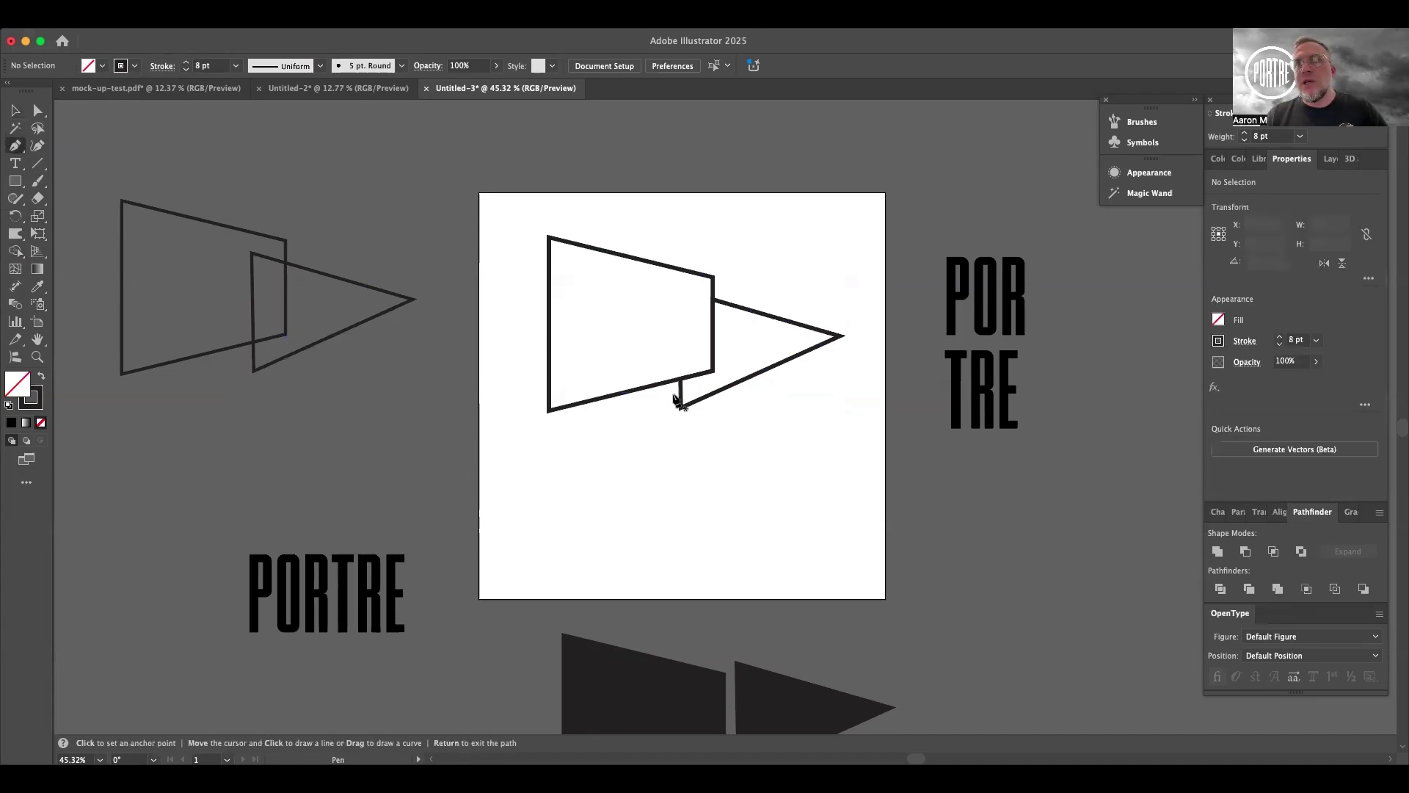
pyautogui.click(681, 406)
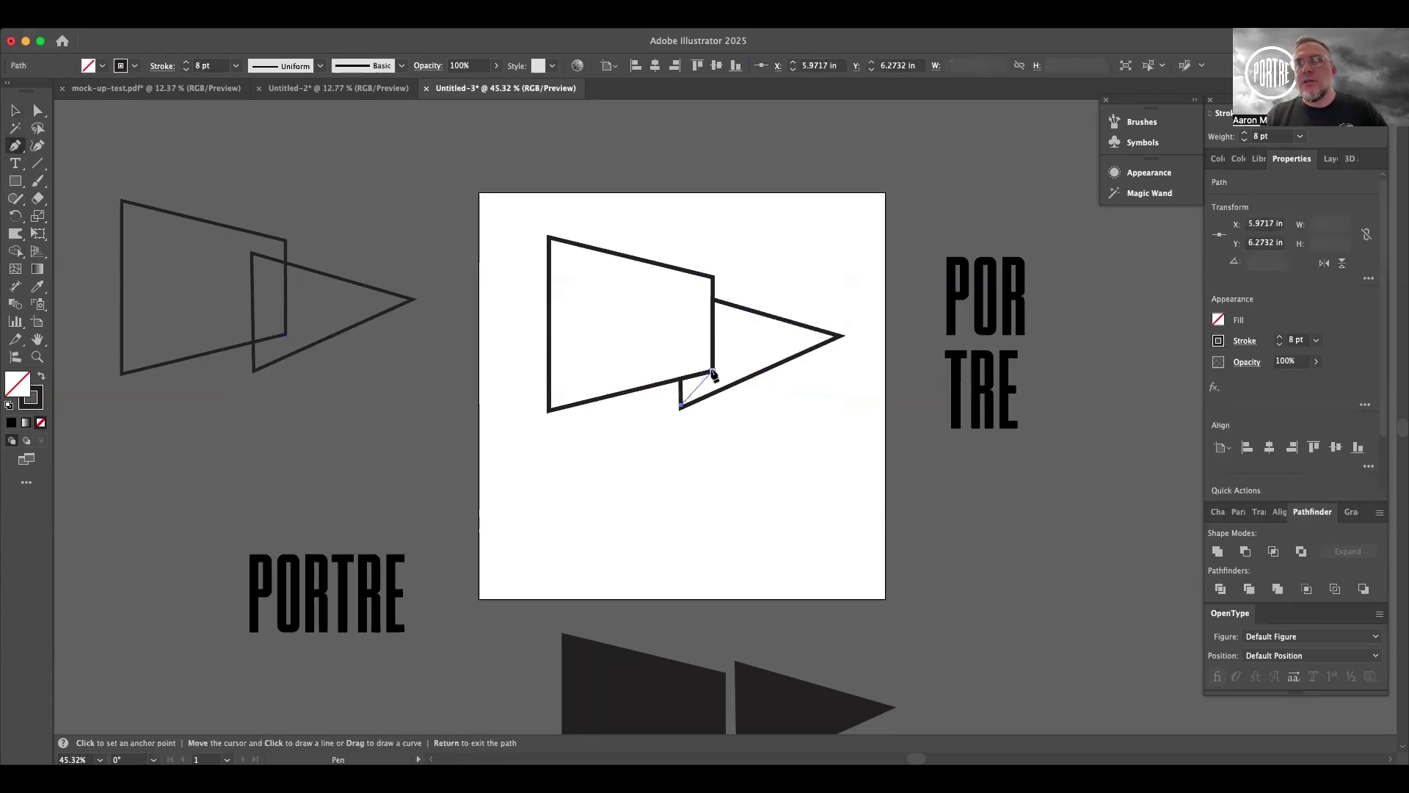
pyautogui.click(710, 371)
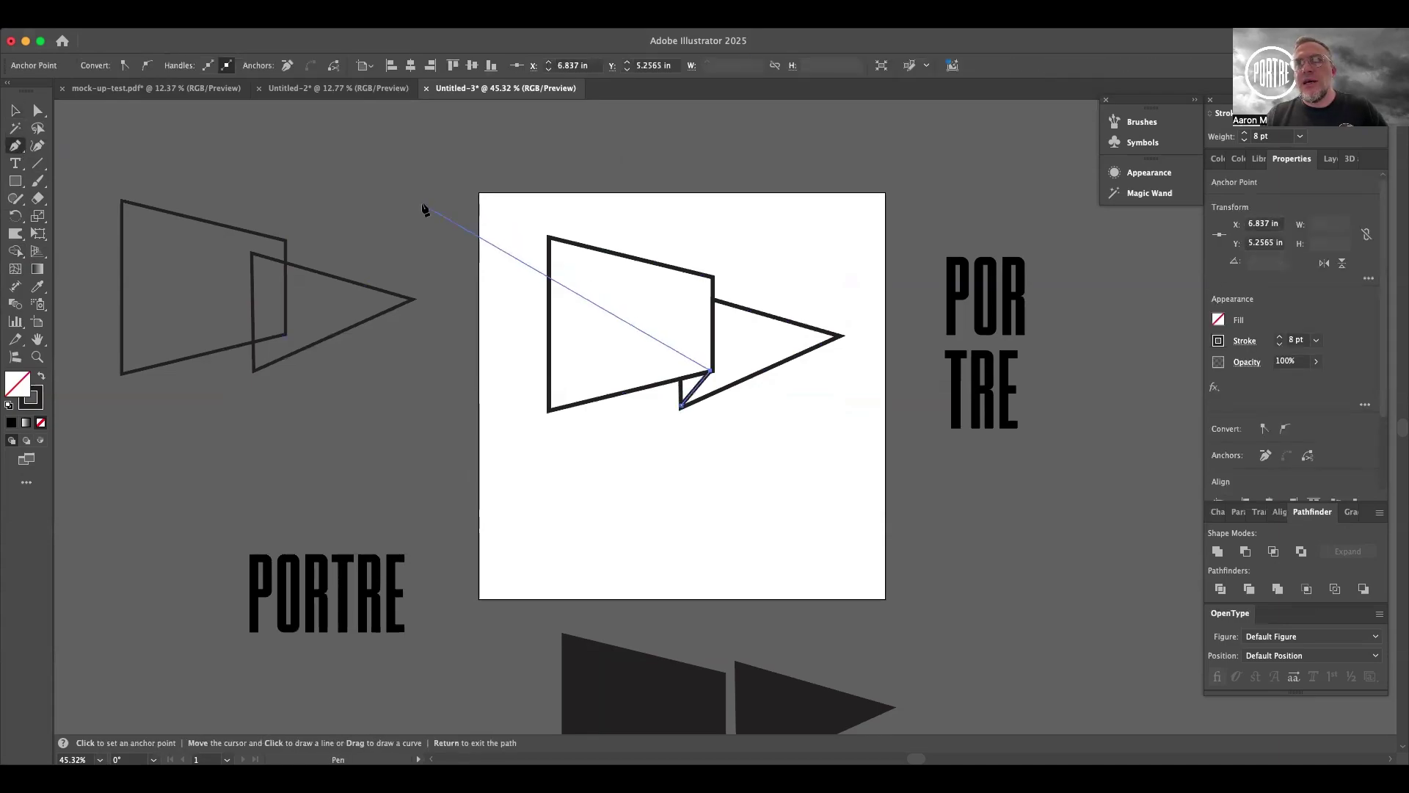
pyautogui.press('Return')
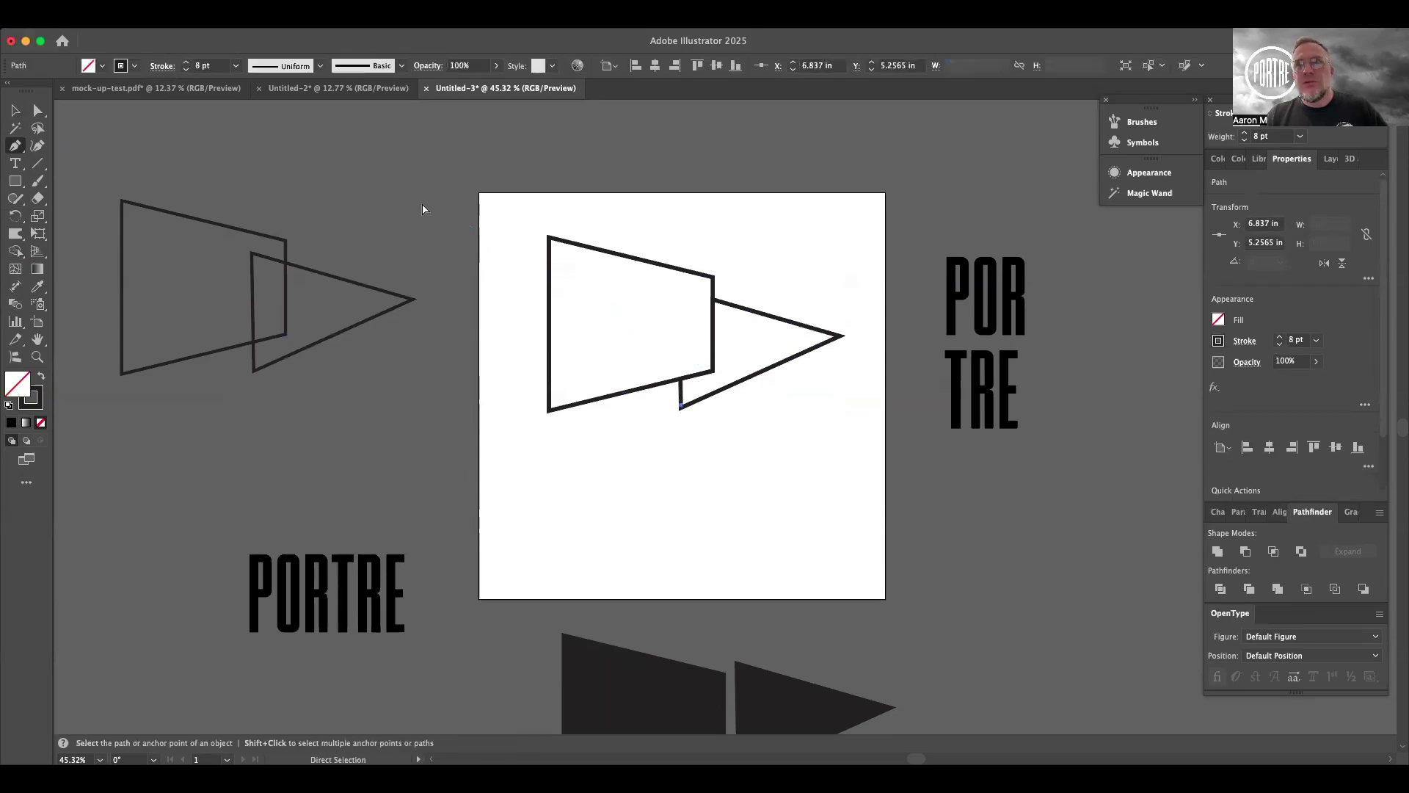
pyautogui.click(712, 373)
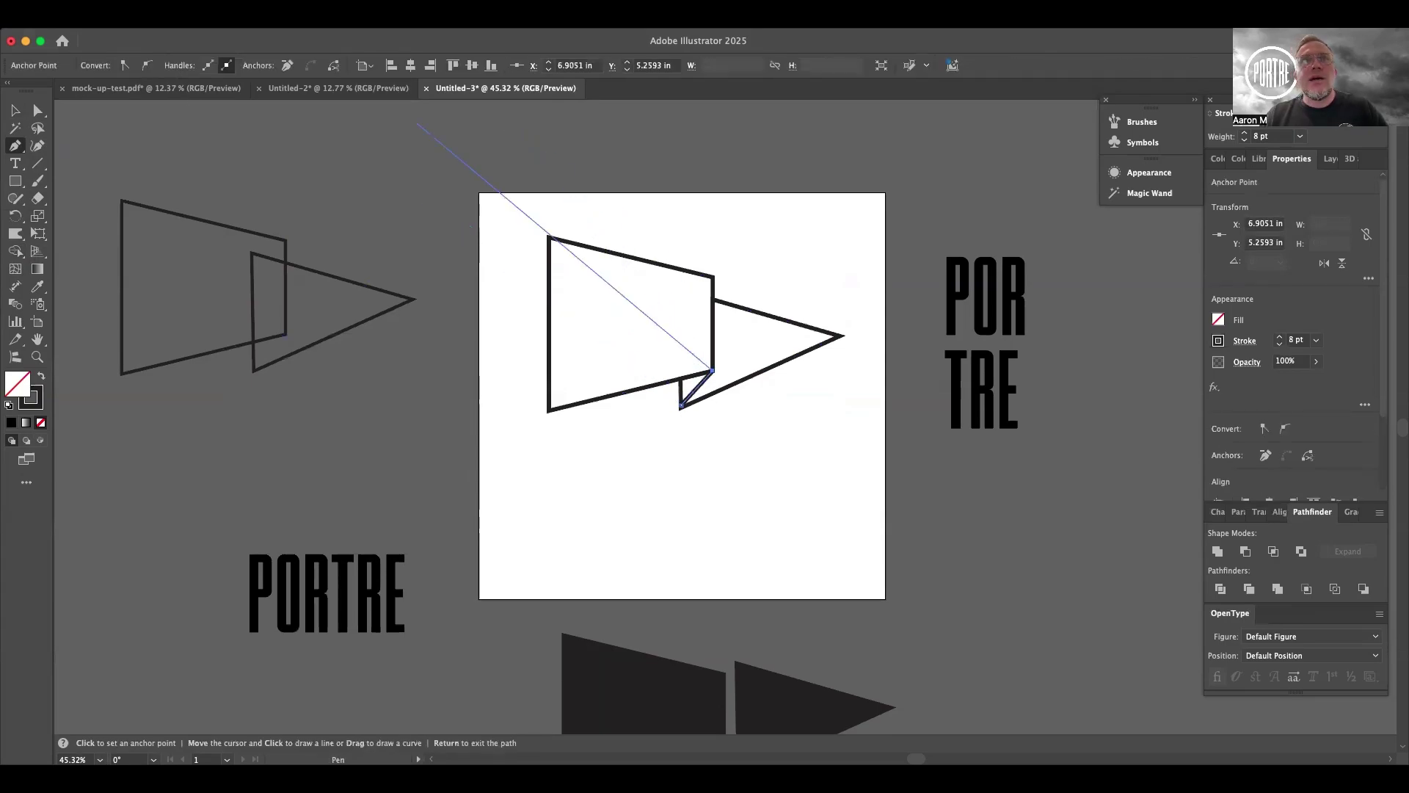
pyautogui.click(16, 110)
pyautogui.click(337, 153)
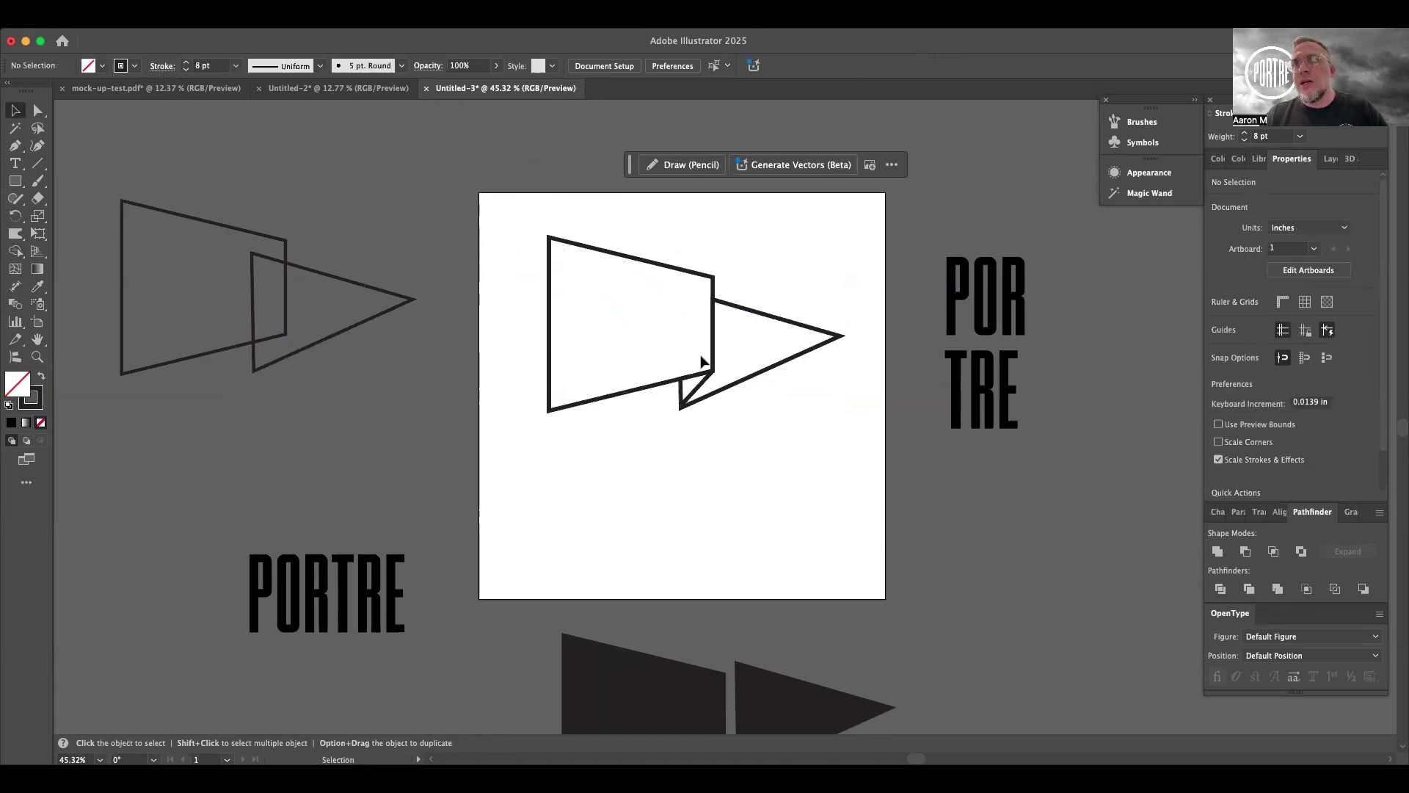
# Draw a flagpole rectangle about 0.54 by 7.18 in along the trapezoid's left edge and nudge it against the flag
pyautogui.click(15, 184)
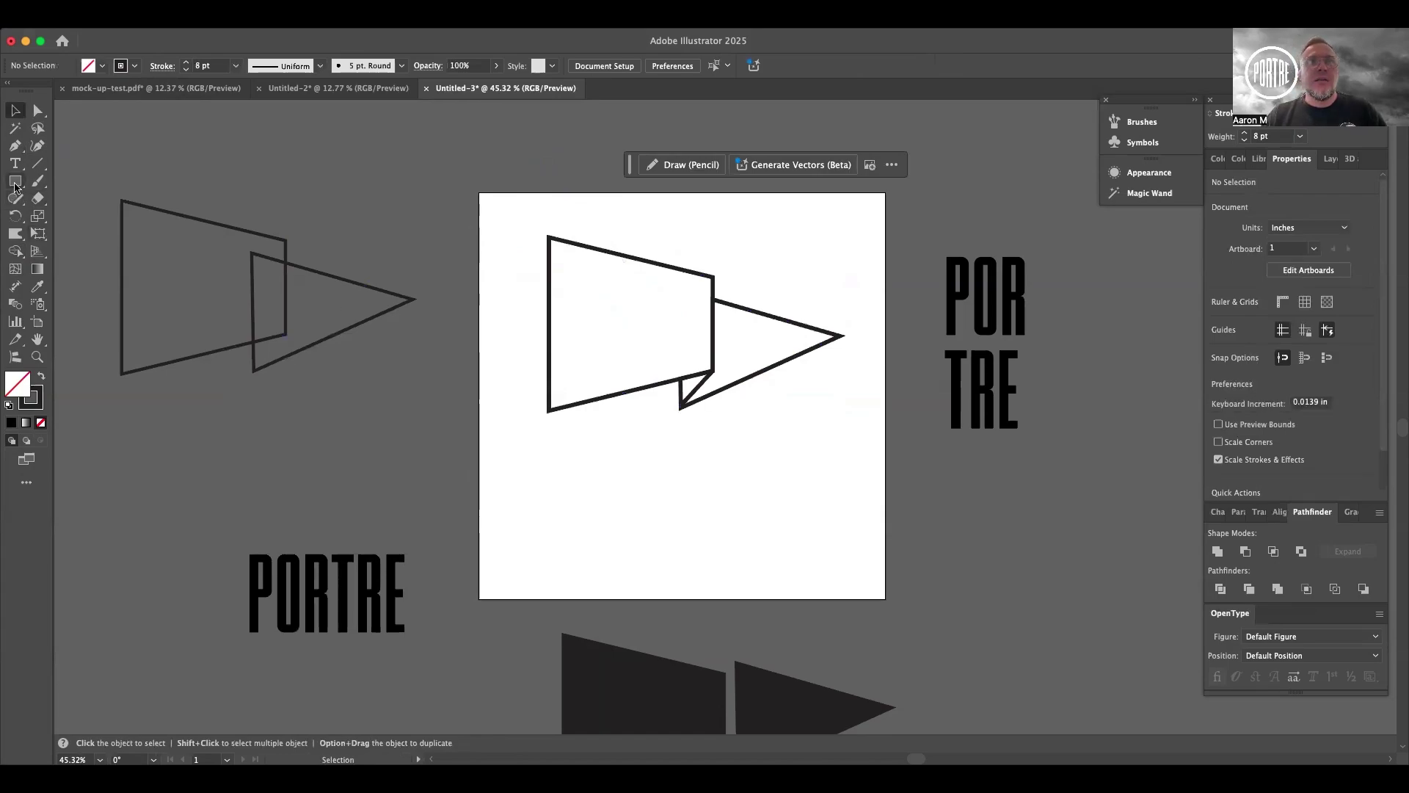
pyautogui.moveTo(529, 221)
pyautogui.mouseDown()
pyautogui.moveTo(550, 341)
pyautogui.moveTo(547, 465)
pyautogui.mouseUp()
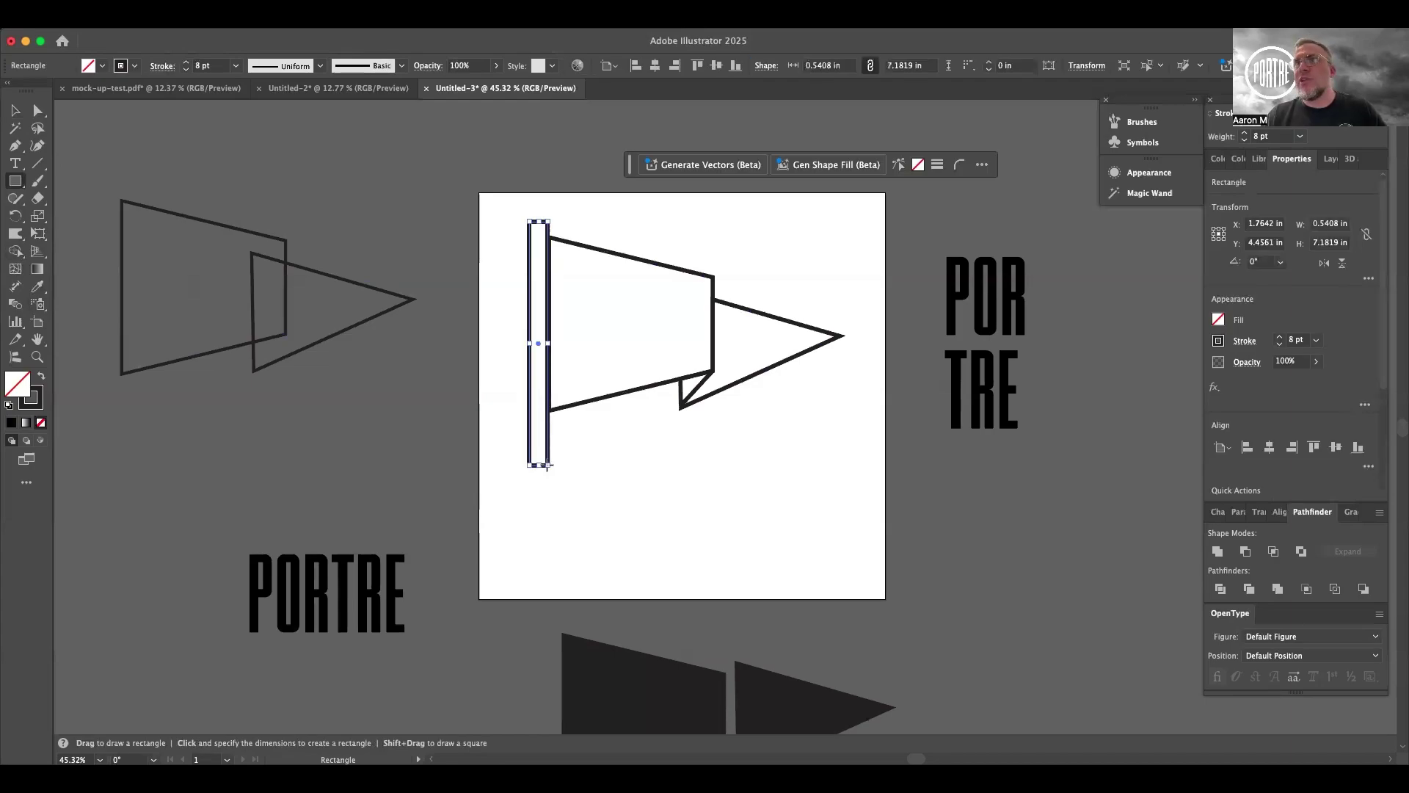
pyautogui.click(15, 110)
pyautogui.click(361, 174)
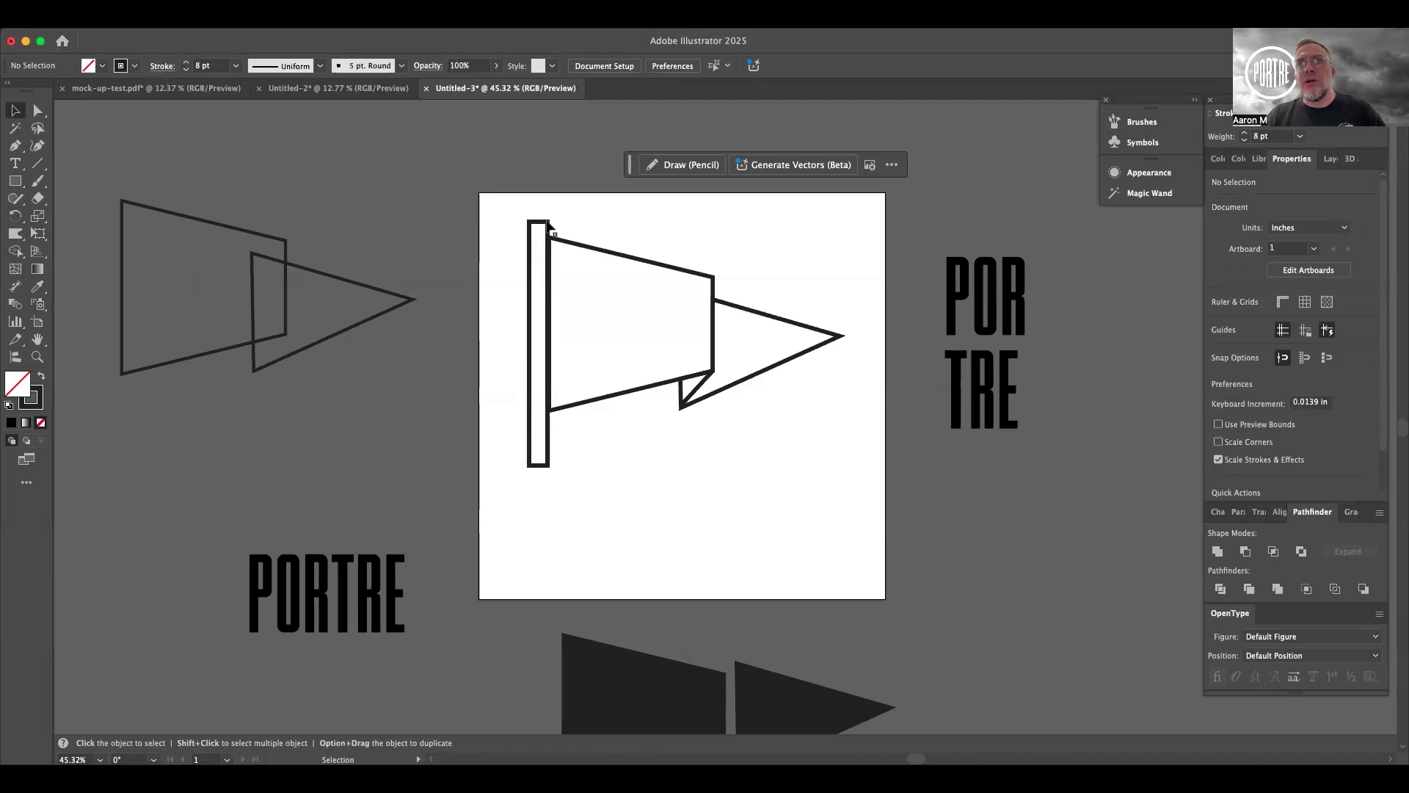
pyautogui.click(544, 226)
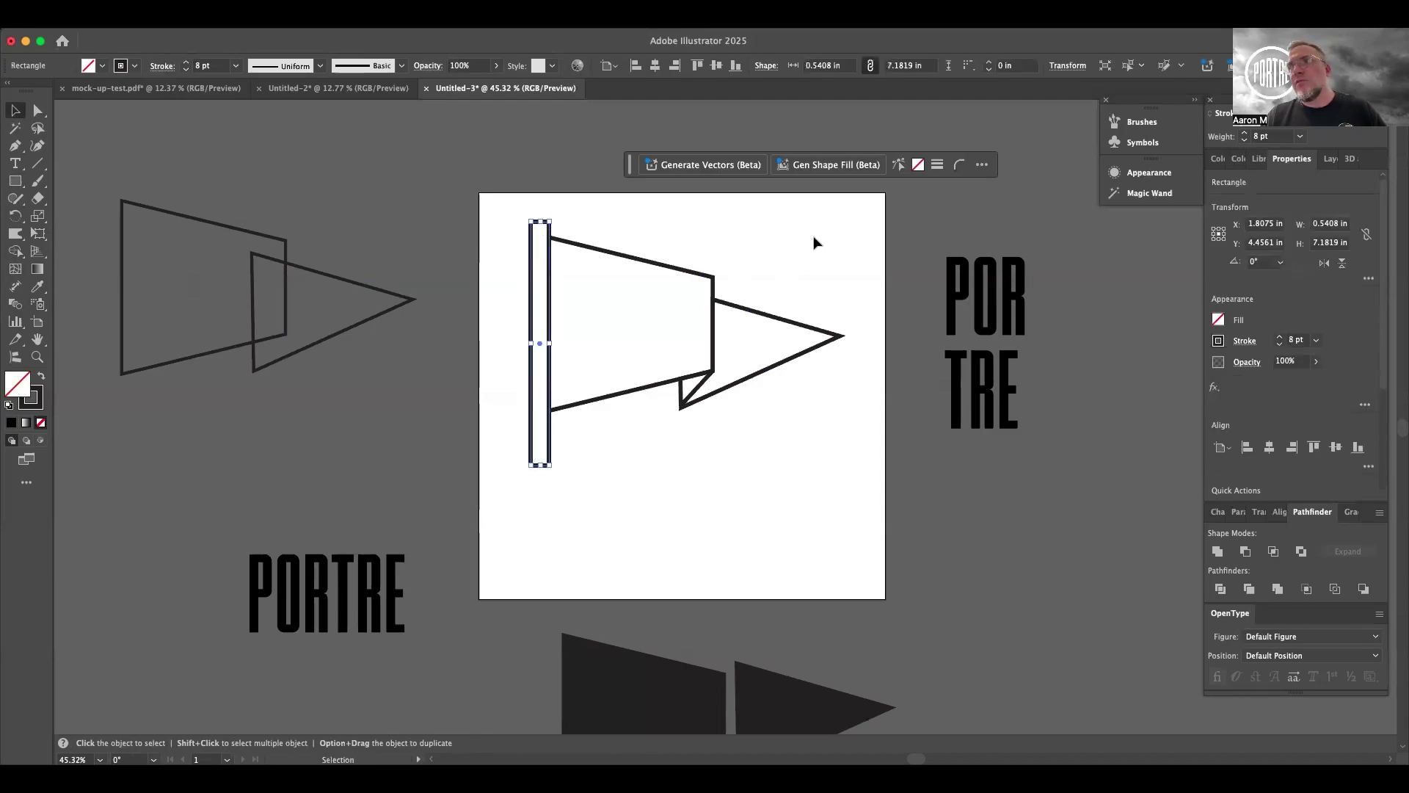
pyautogui.click(659, 518)
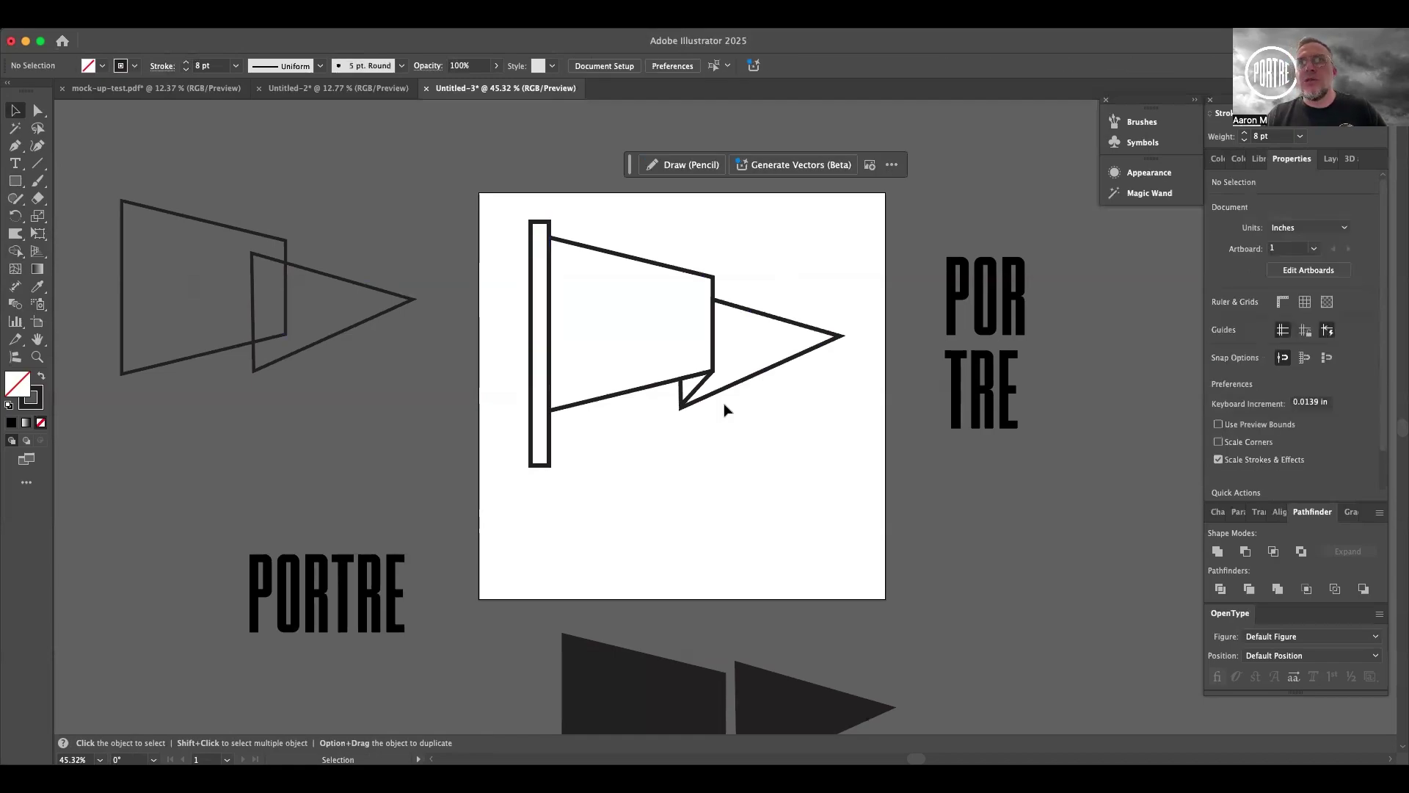
# Group the flag outlines with the pole and move the group off the artboard to the left
pyautogui.moveTo(780, 279); pyautogui.dragTo(659, 338)
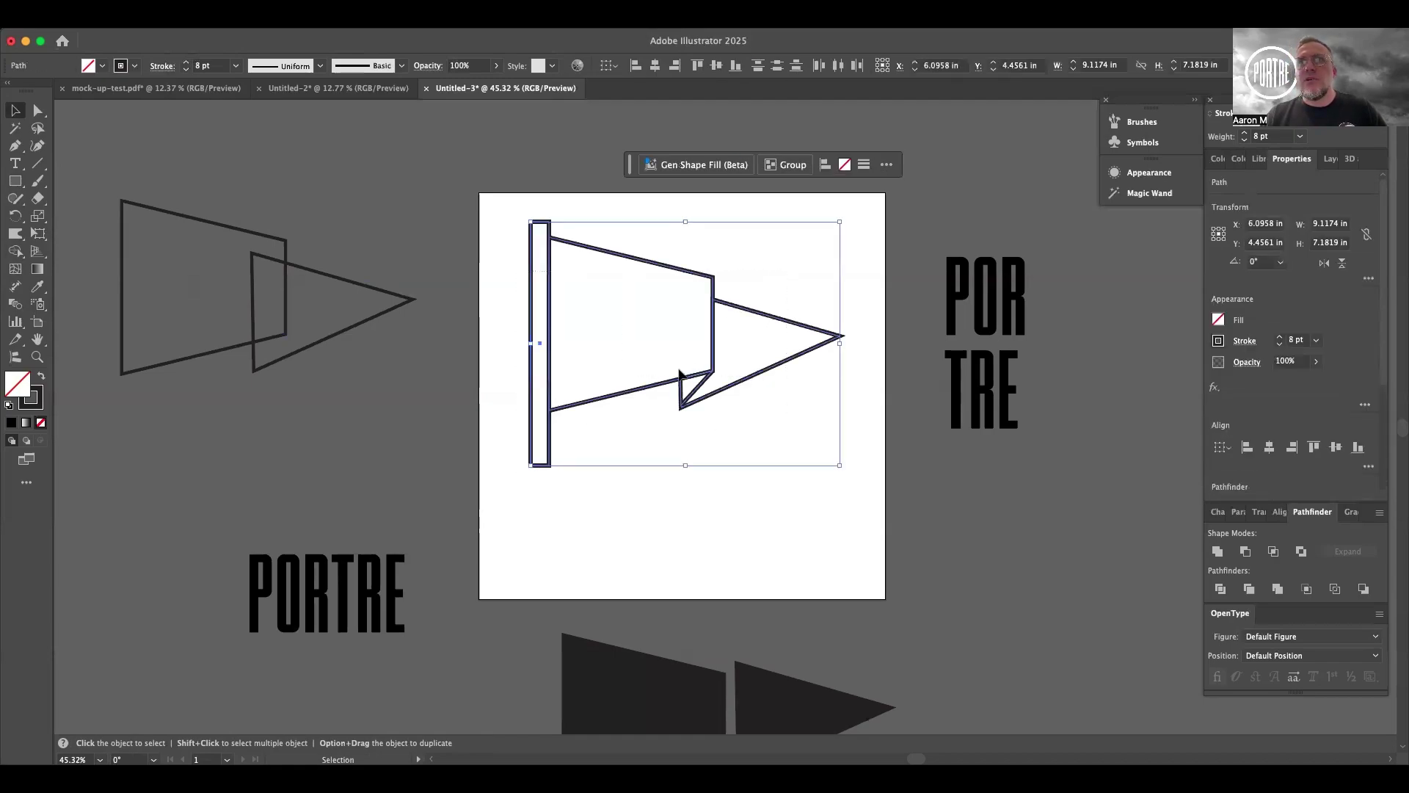
pyautogui.click(789, 164)
pyautogui.moveTo(714, 300); pyautogui.dragTo(287, 455)
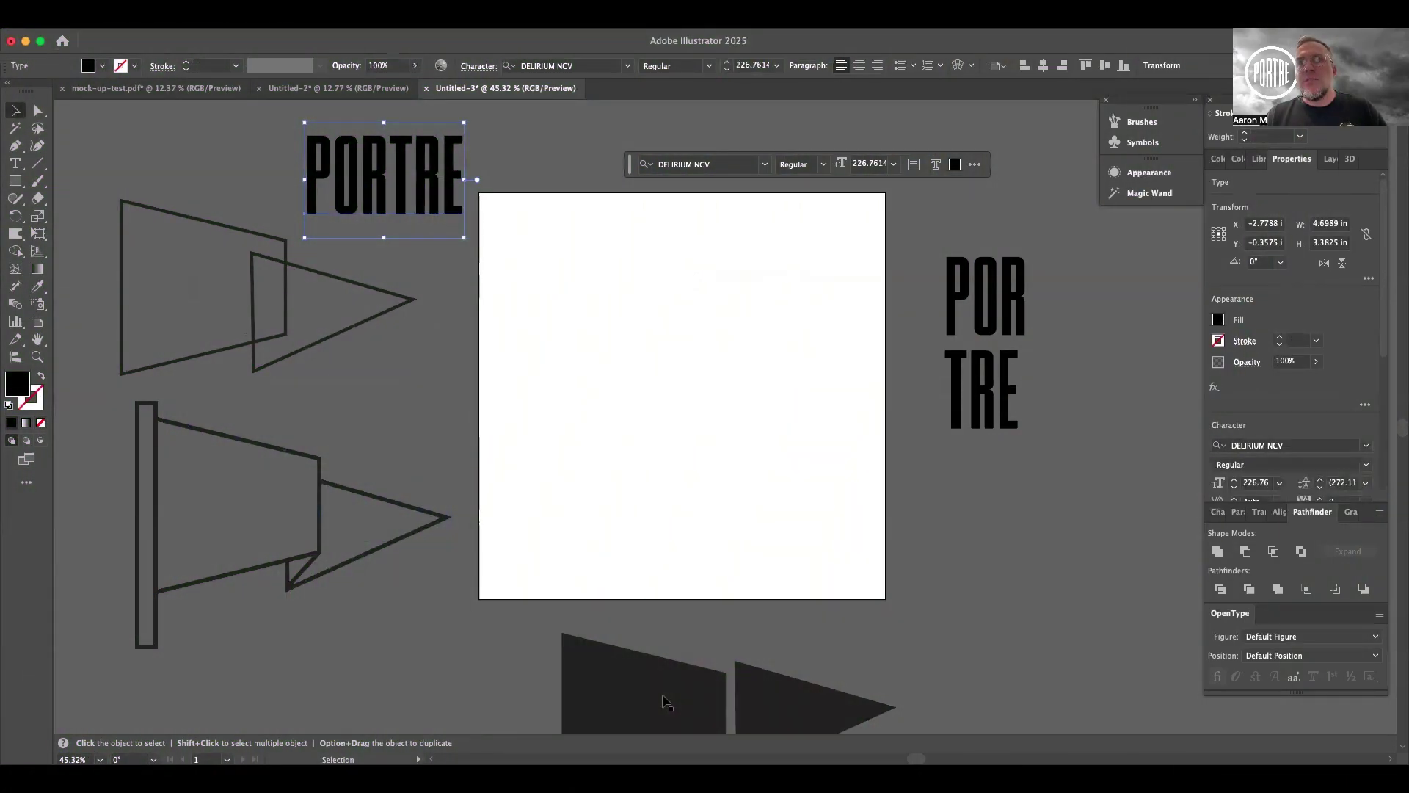
# Place the filled trapezoid on the artboard and move the POR text beneath it
pyautogui.moveTo(664, 700); pyautogui.dragTo(716, 332)
pyautogui.moveTo(956, 303); pyautogui.dragTo(660, 505)
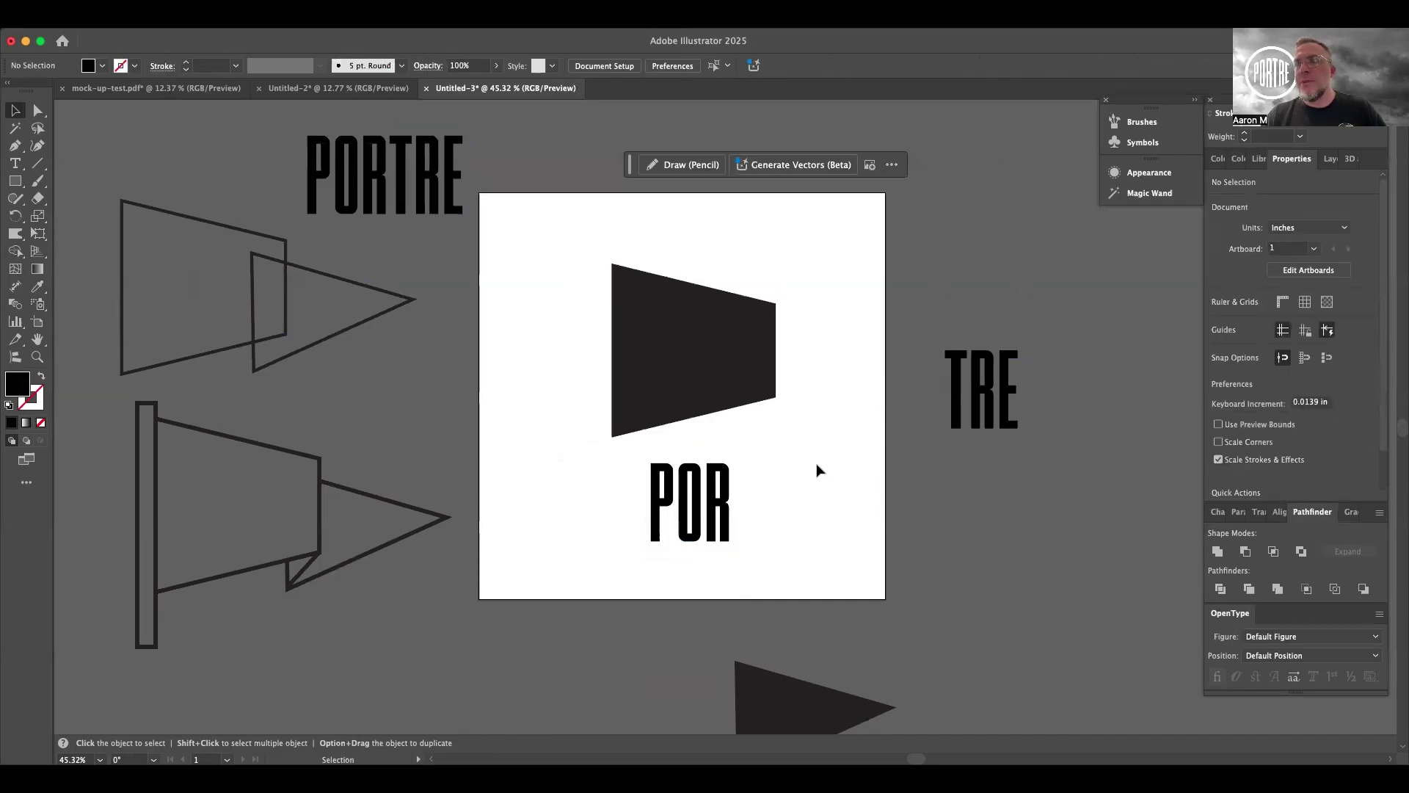
# Move the POR text up under the filled trapezoid, bring the trapezoid to the front and shift it so it overlaps the text
pyautogui.moveTo(690, 506); pyautogui.dragTo(707, 483)
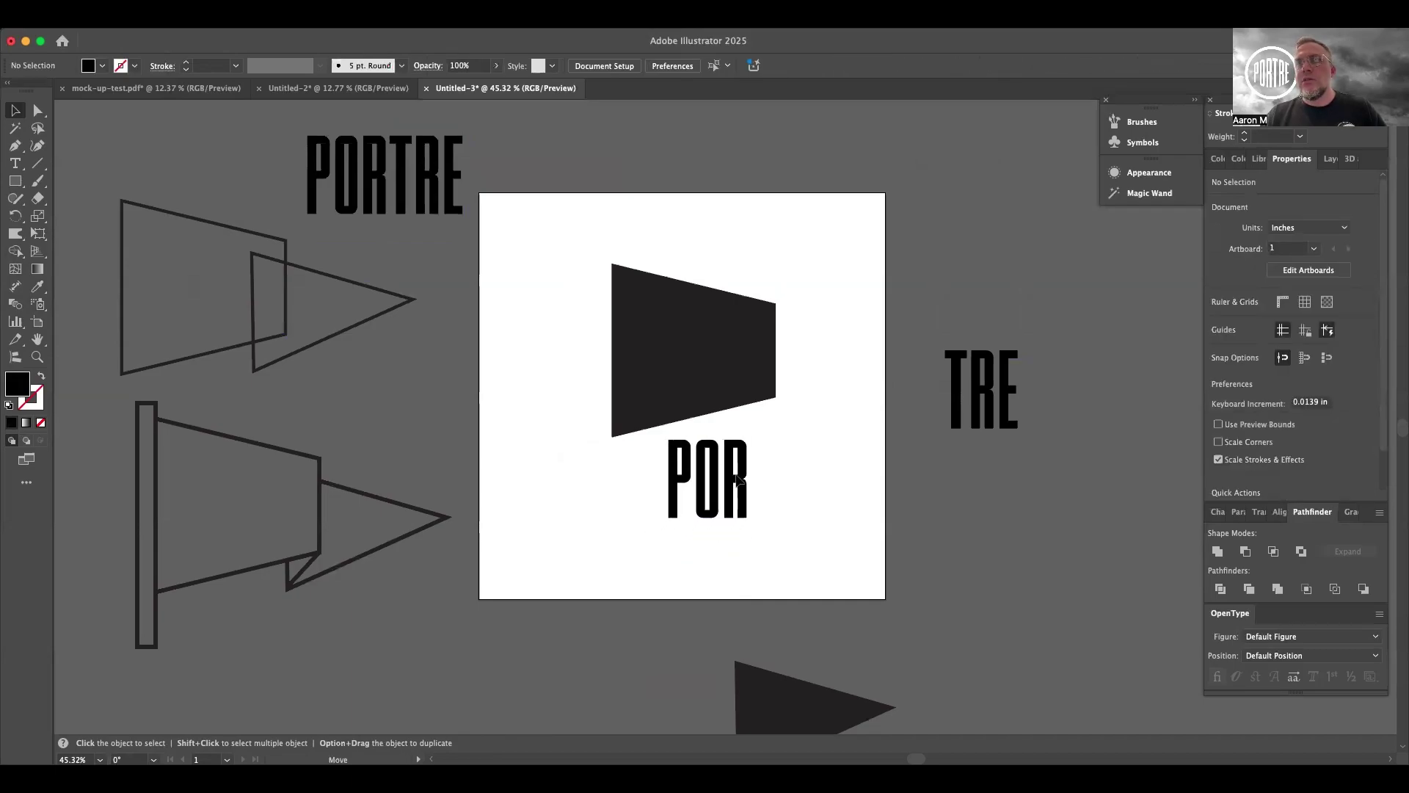
pyautogui.click(738, 379)
pyautogui.moveTo(738, 380); pyautogui.dragTo(717, 331)
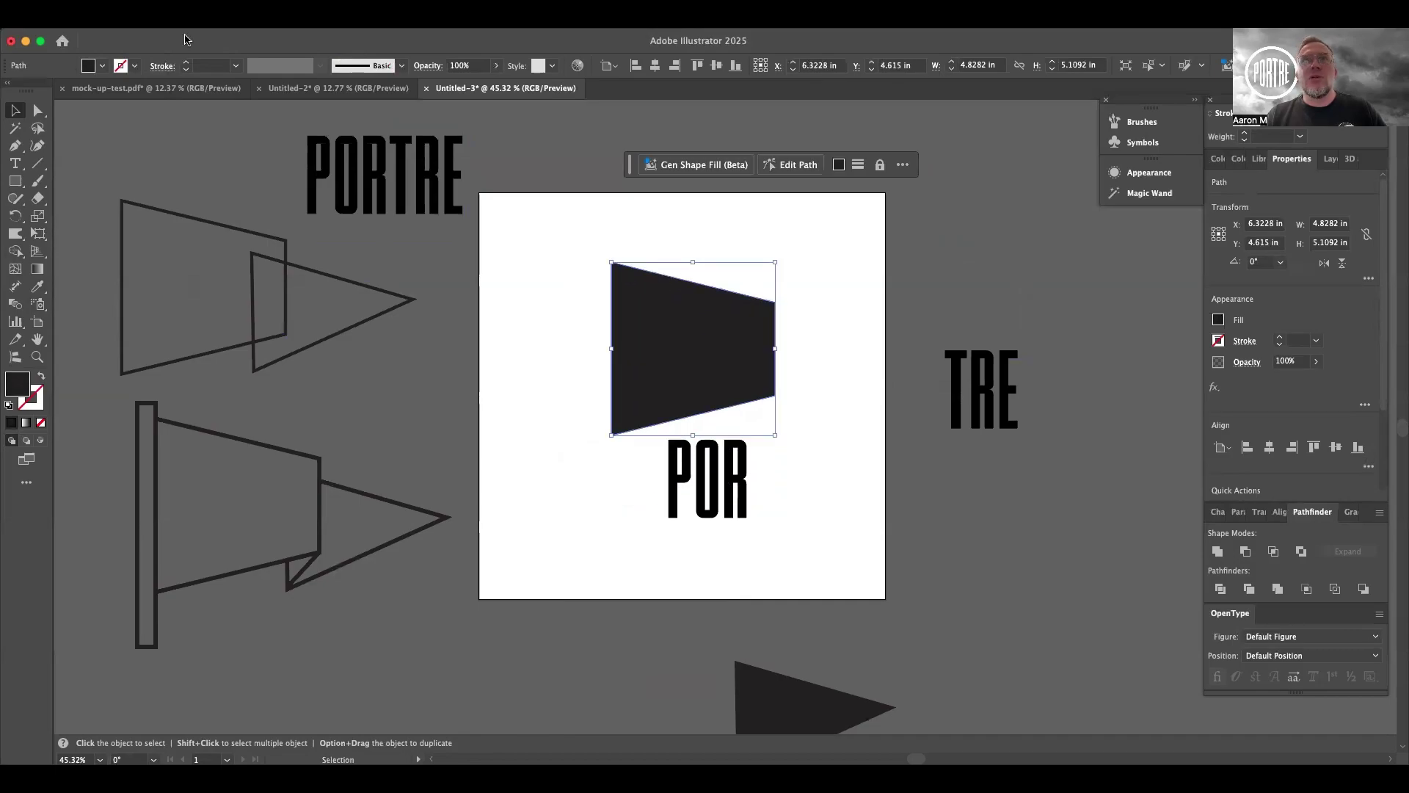
pyautogui.click(176, 13)
pyautogui.moveTo(189, 62)
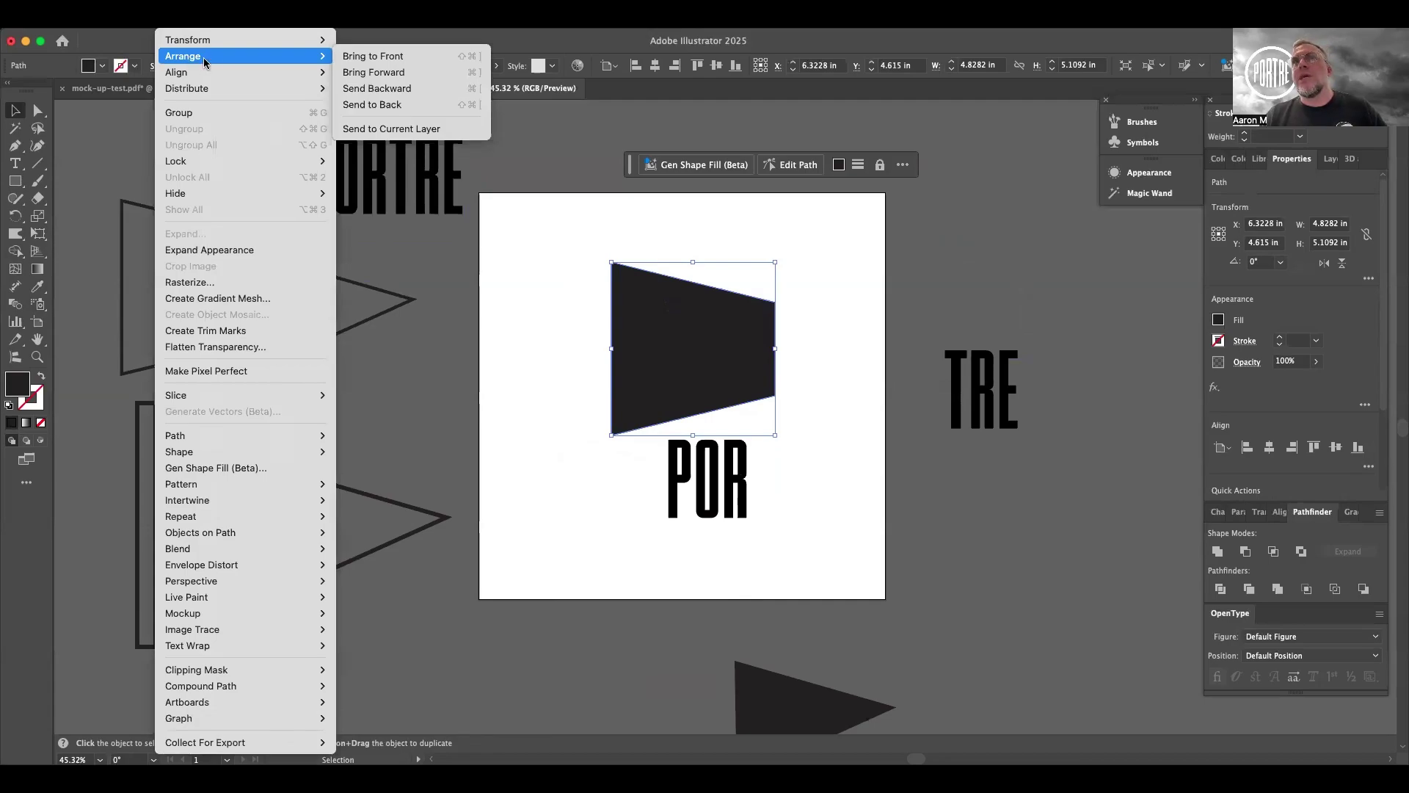
pyautogui.click(361, 57)
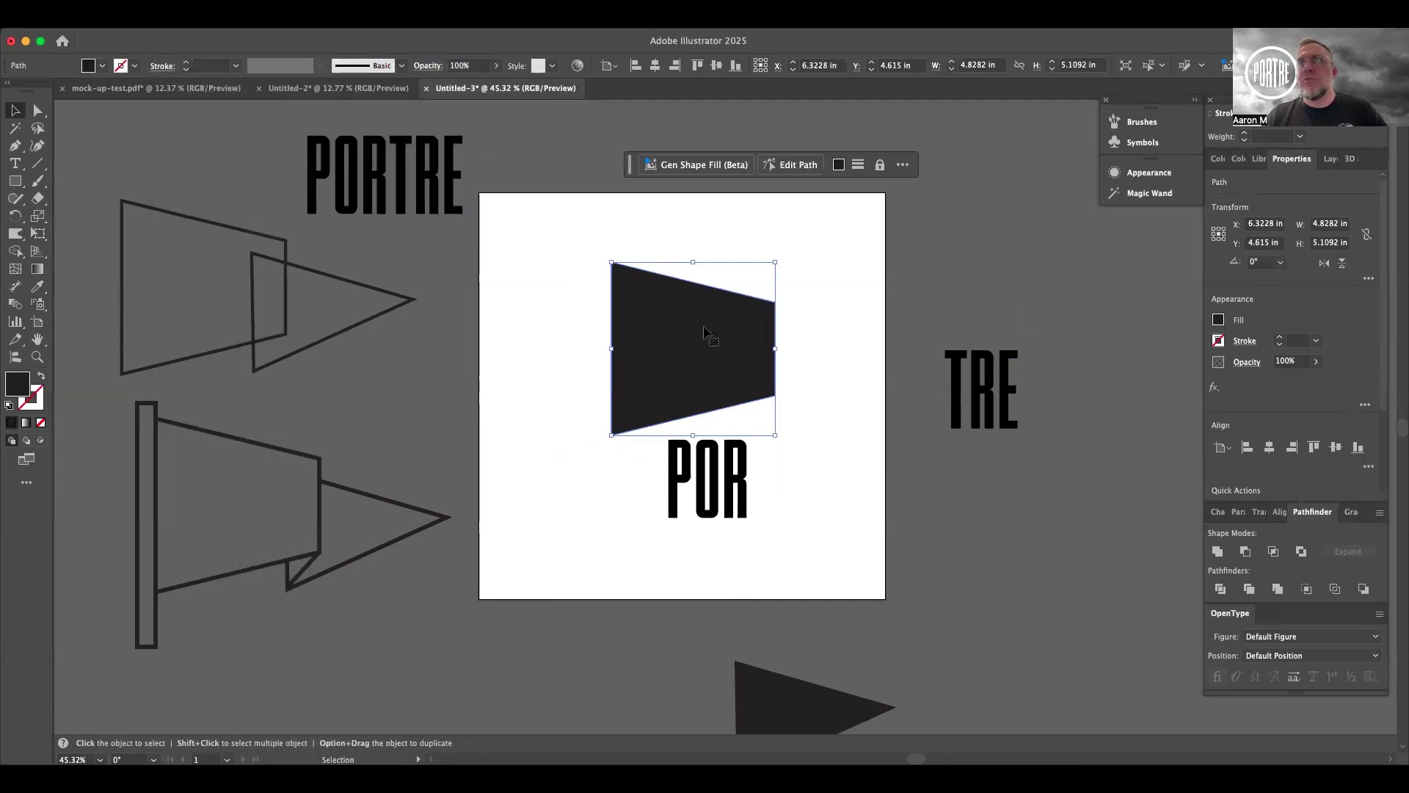
pyautogui.moveTo(704, 326); pyautogui.dragTo(712, 372)
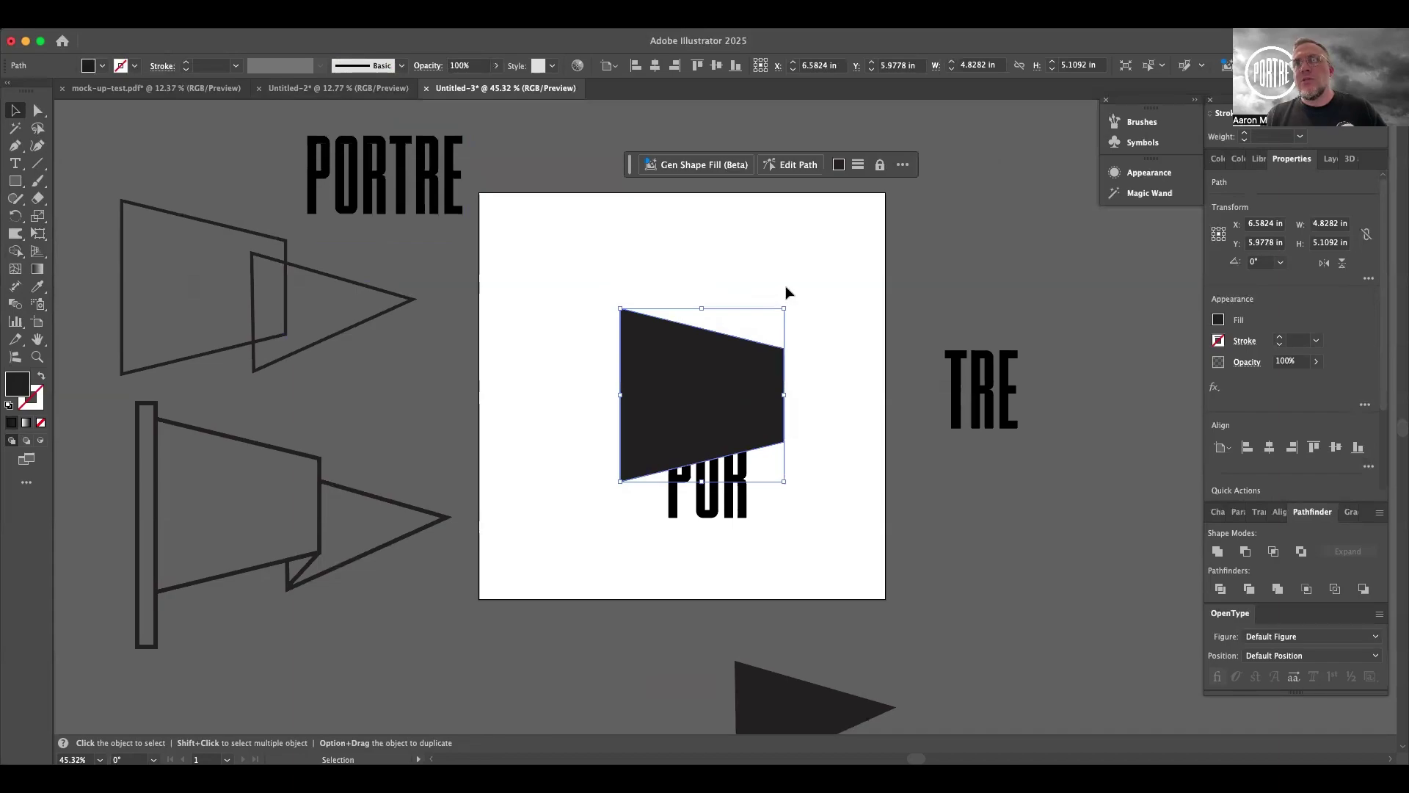
# Shape the POR text to the filled trapezoid using Envelope Distort with Make with Top Object
pyautogui.moveTo(786, 289); pyautogui.dragTo(617, 628)
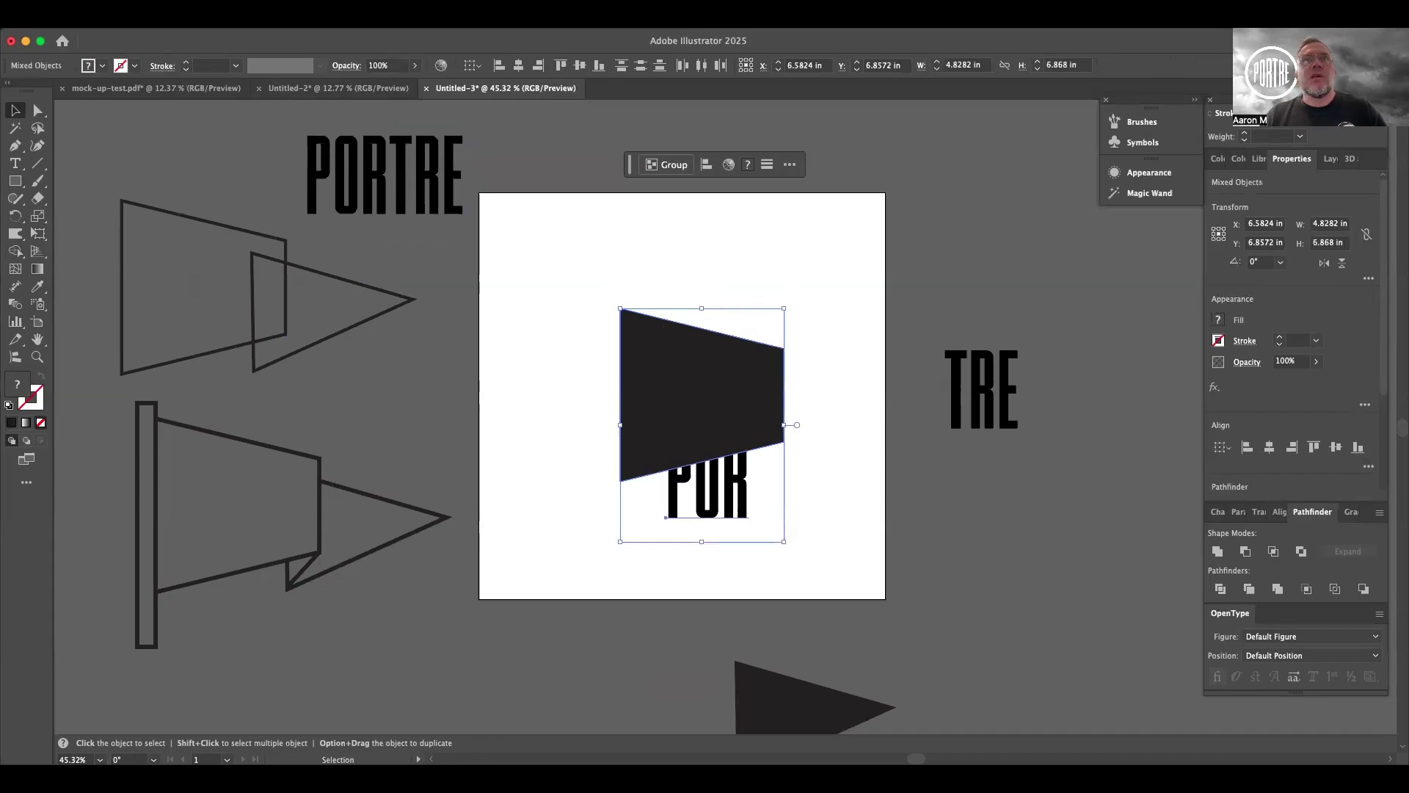
pyautogui.click(176, 20)
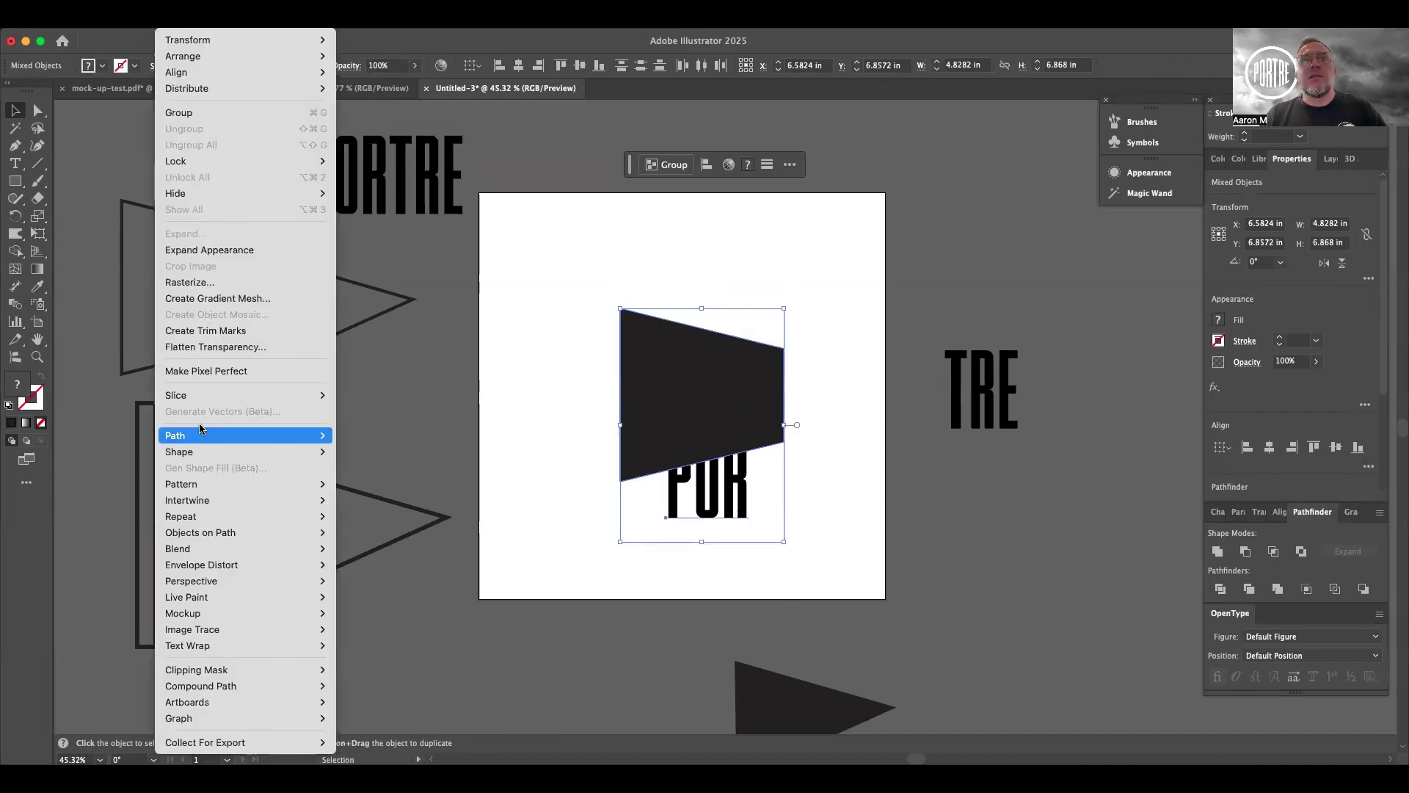
pyautogui.moveTo(202, 564)
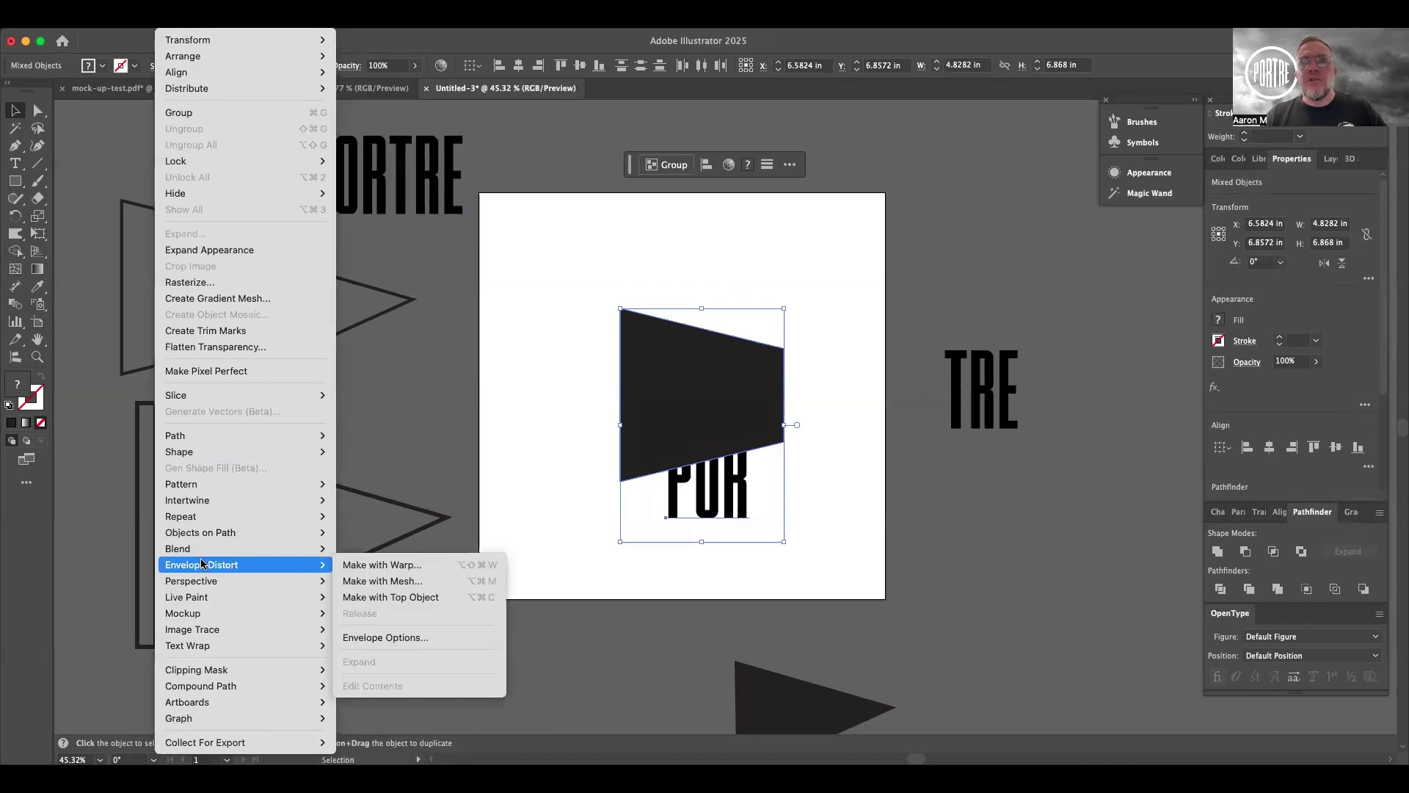
pyautogui.click(367, 598)
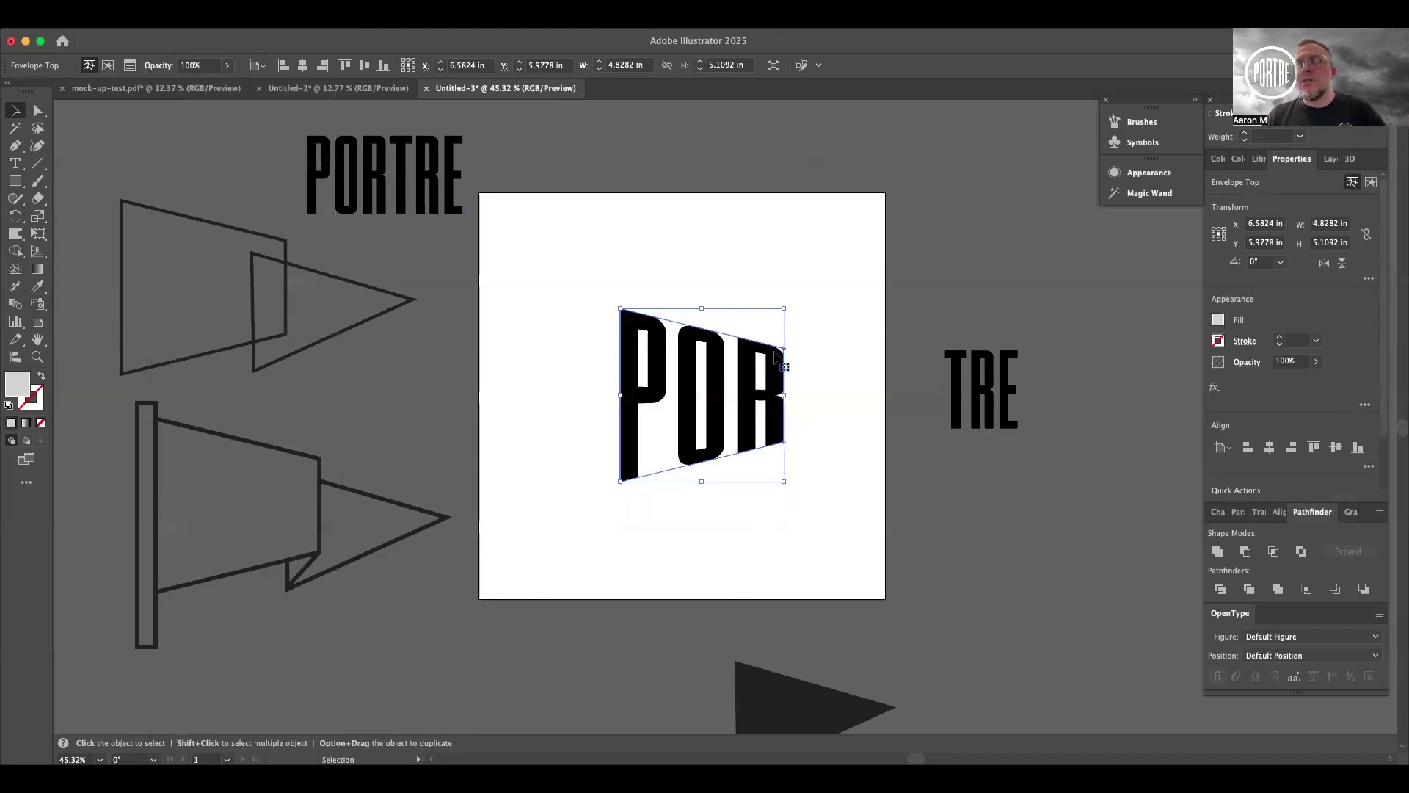
# Place the distorted POR lettering inside the outlined flag's trapezoid, scaled down slightly to leave a margin
pyautogui.moveTo(767, 350); pyautogui.dragTo(299, 429)
pyautogui.moveTo(281, 491); pyautogui.dragTo(288, 488)
pyautogui.click(384, 417)
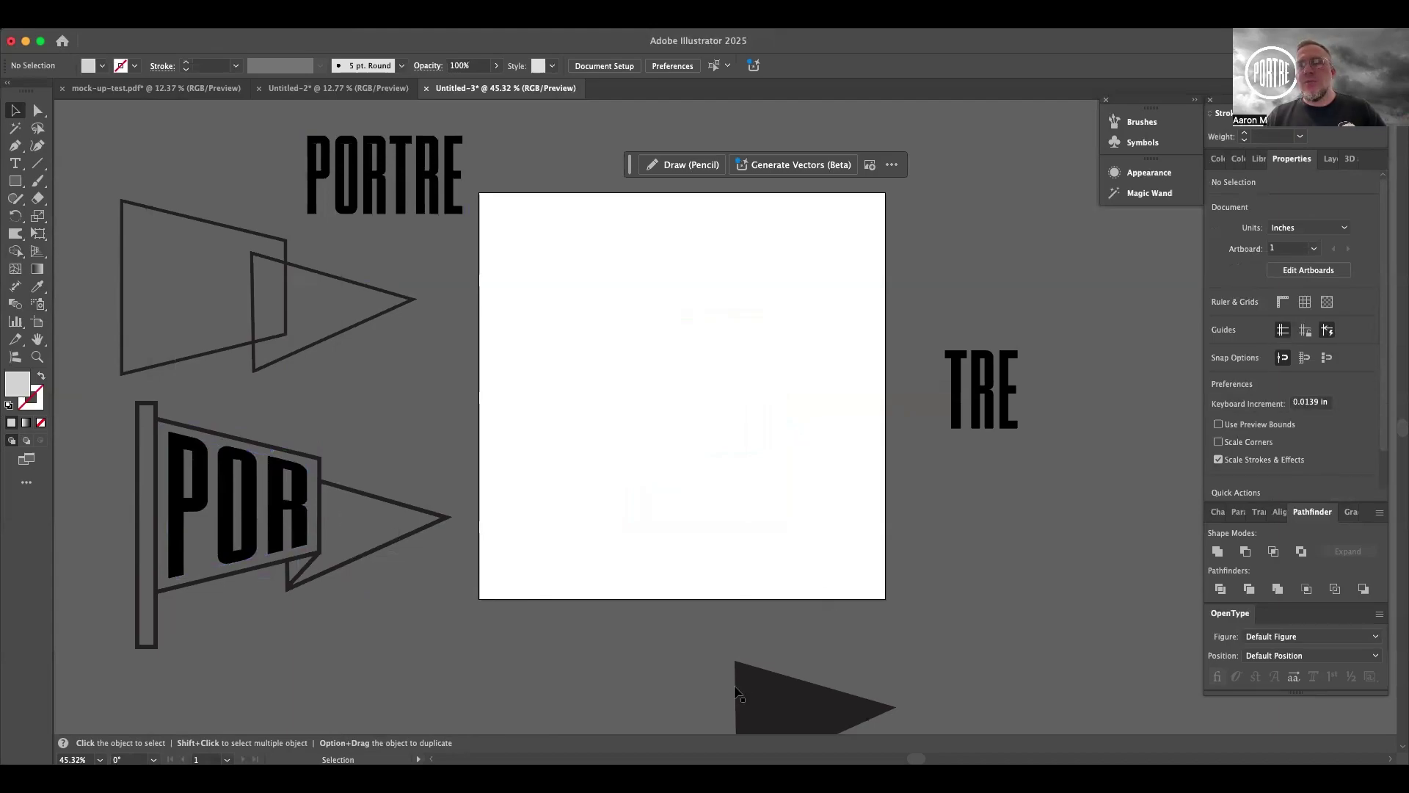
# Place the filled triangle and the TRE text on the artboard, with the triangle overlapping the top of the text
pyautogui.moveTo(738, 693); pyautogui.dragTo(622, 334)
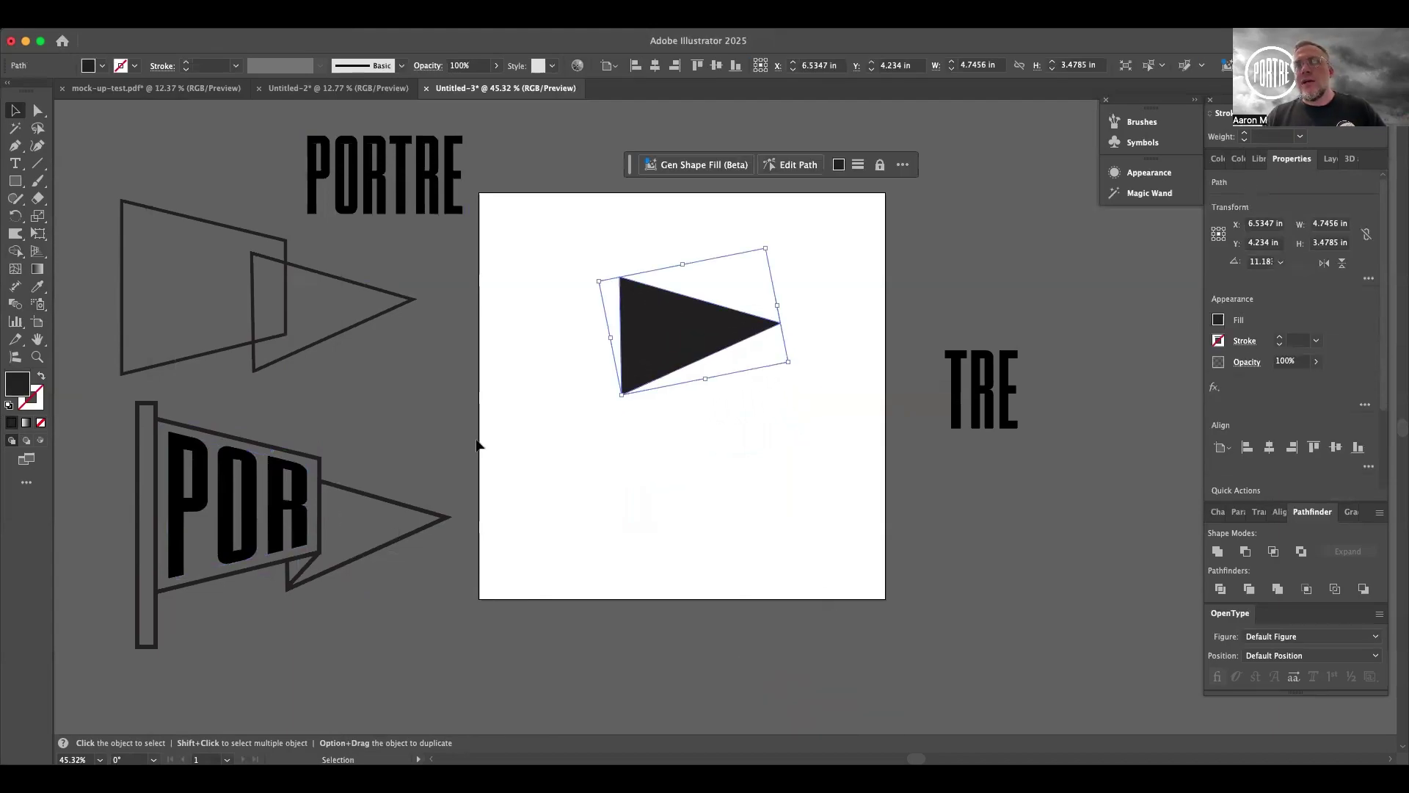
pyautogui.moveTo(988, 396); pyautogui.dragTo(713, 453)
pyautogui.click(689, 350)
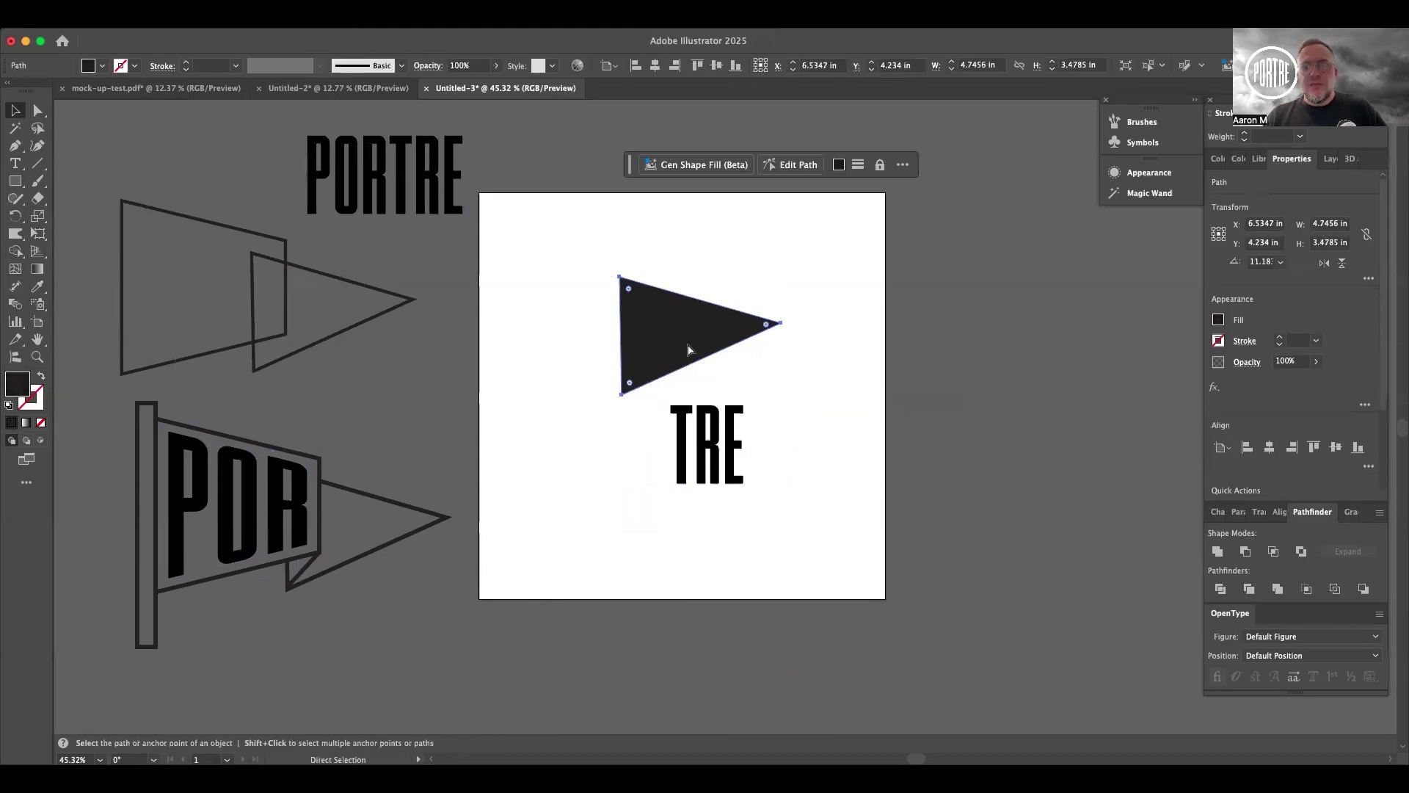
pyautogui.moveTo(697, 347); pyautogui.dragTo(710, 409)
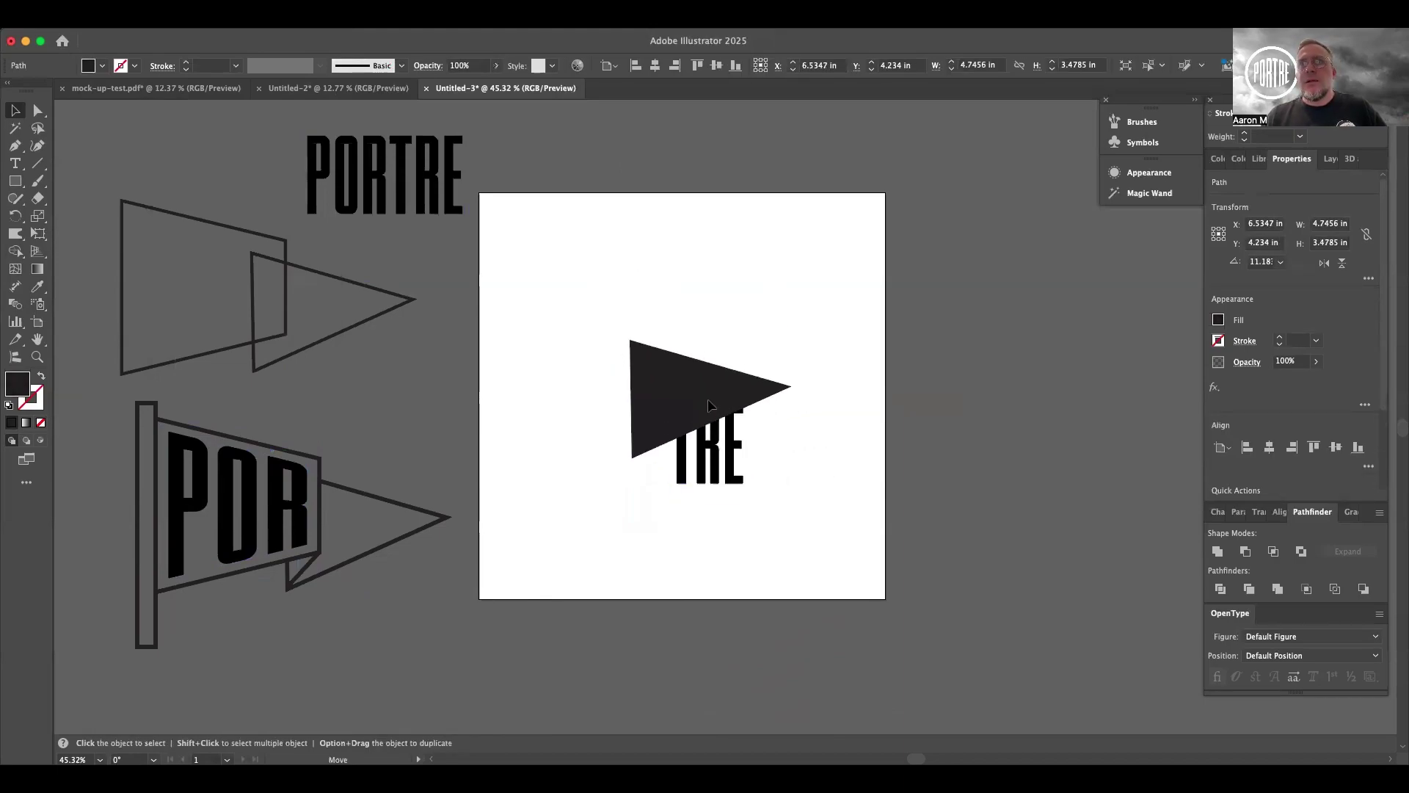
# Try to shape the TRE text to the filled triangle using Envelope Distort with Make with Top Object
pyautogui.moveTo(803, 302); pyautogui.dragTo(629, 556)
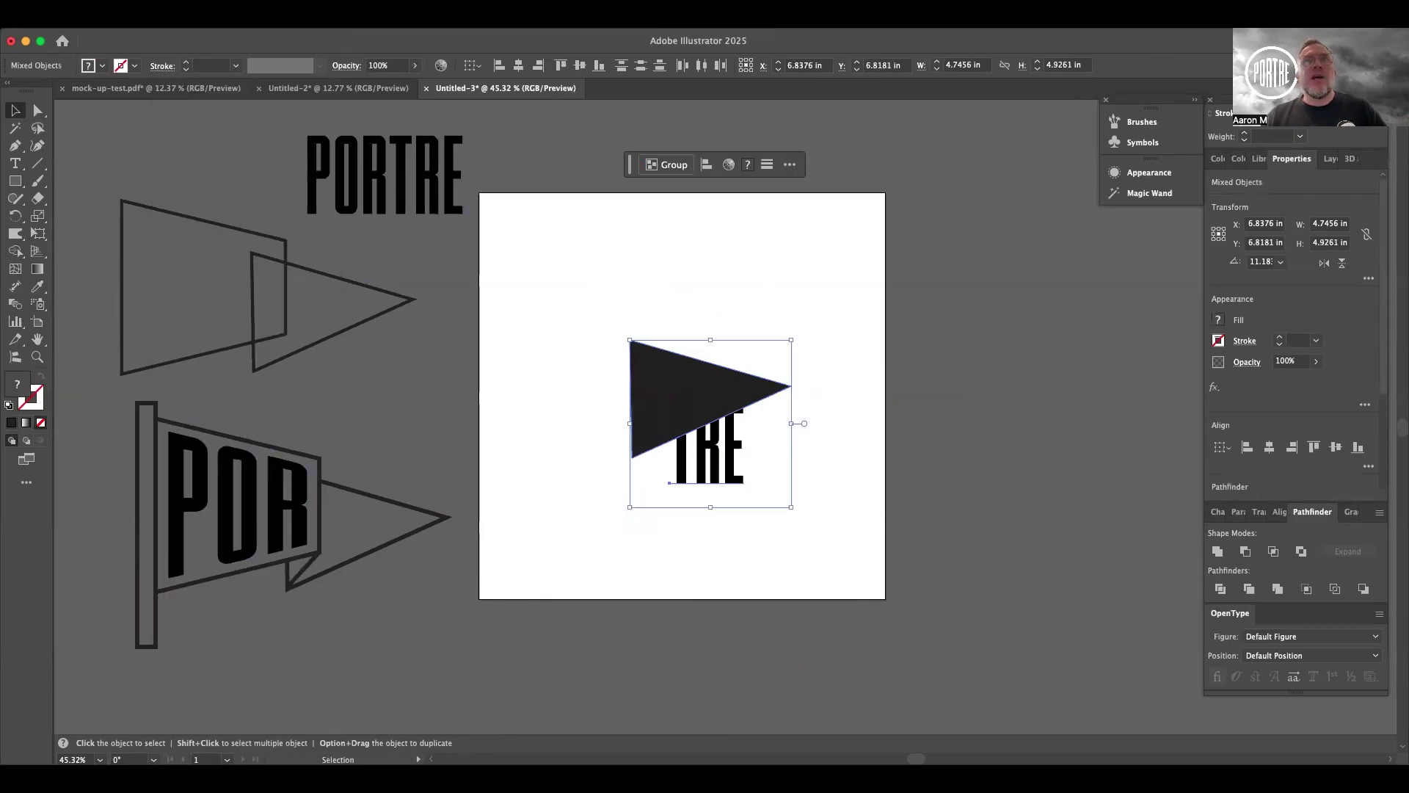
pyautogui.click(172, 14)
pyautogui.moveTo(242, 564)
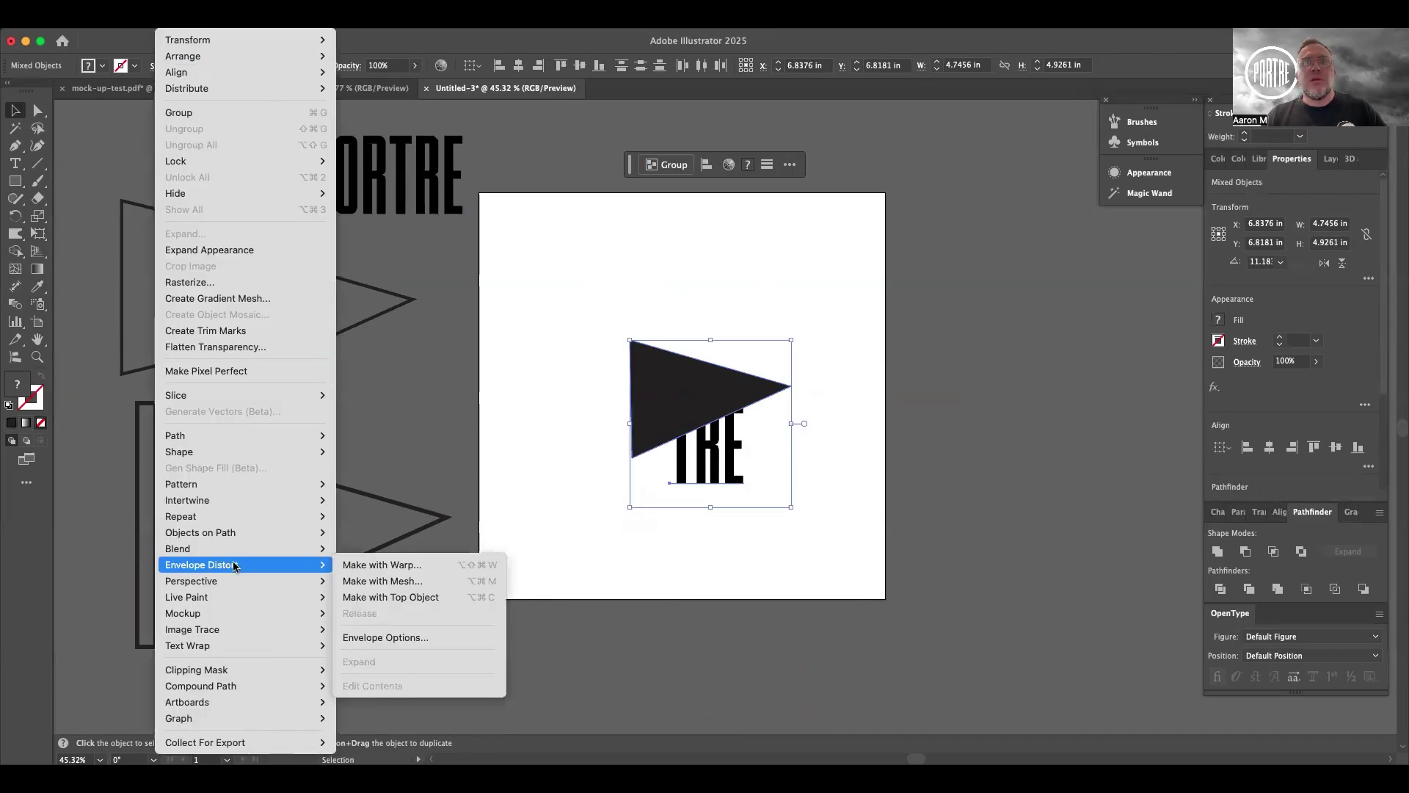
pyautogui.click(390, 598)
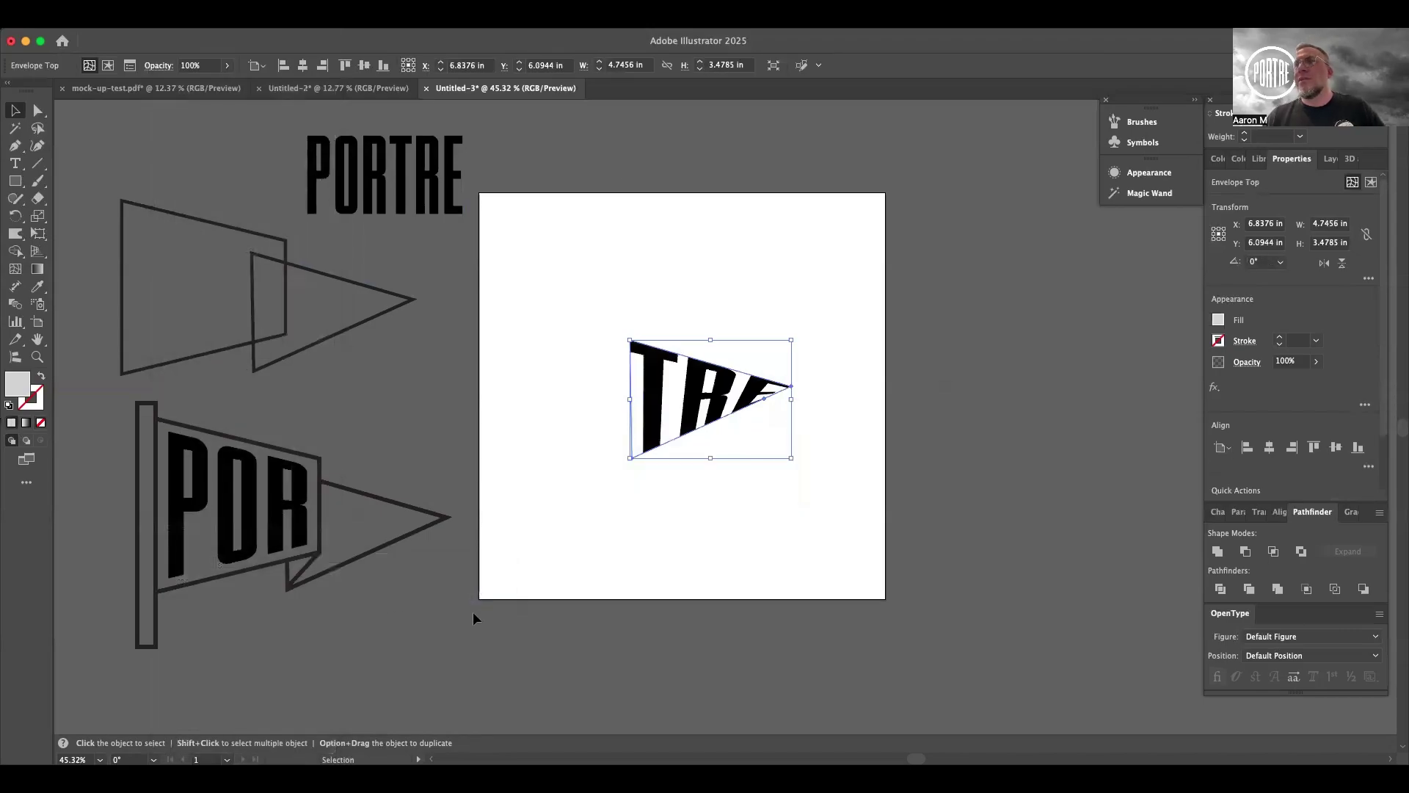
pyautogui.click(582, 590)
pyautogui.click(653, 429)
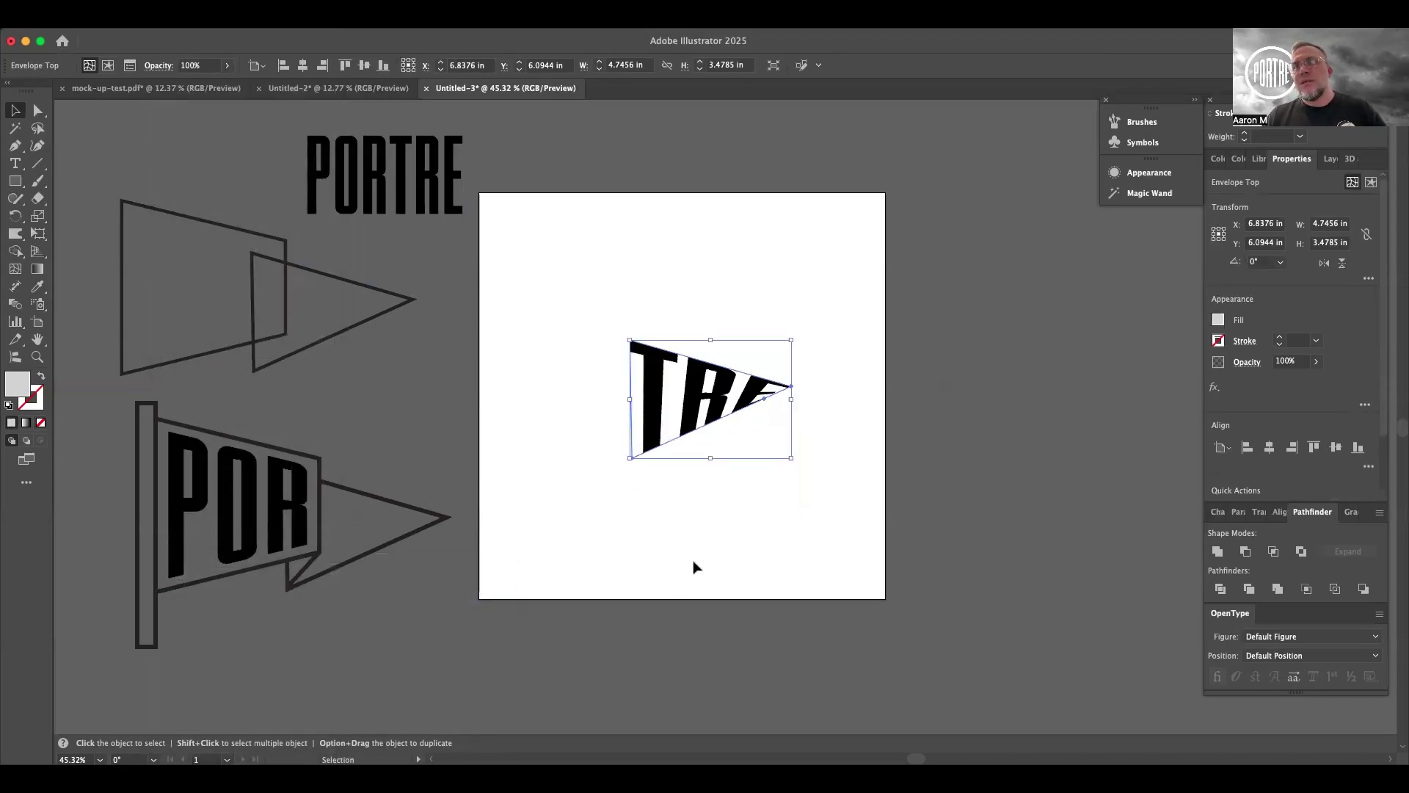
pyautogui.click(693, 566)
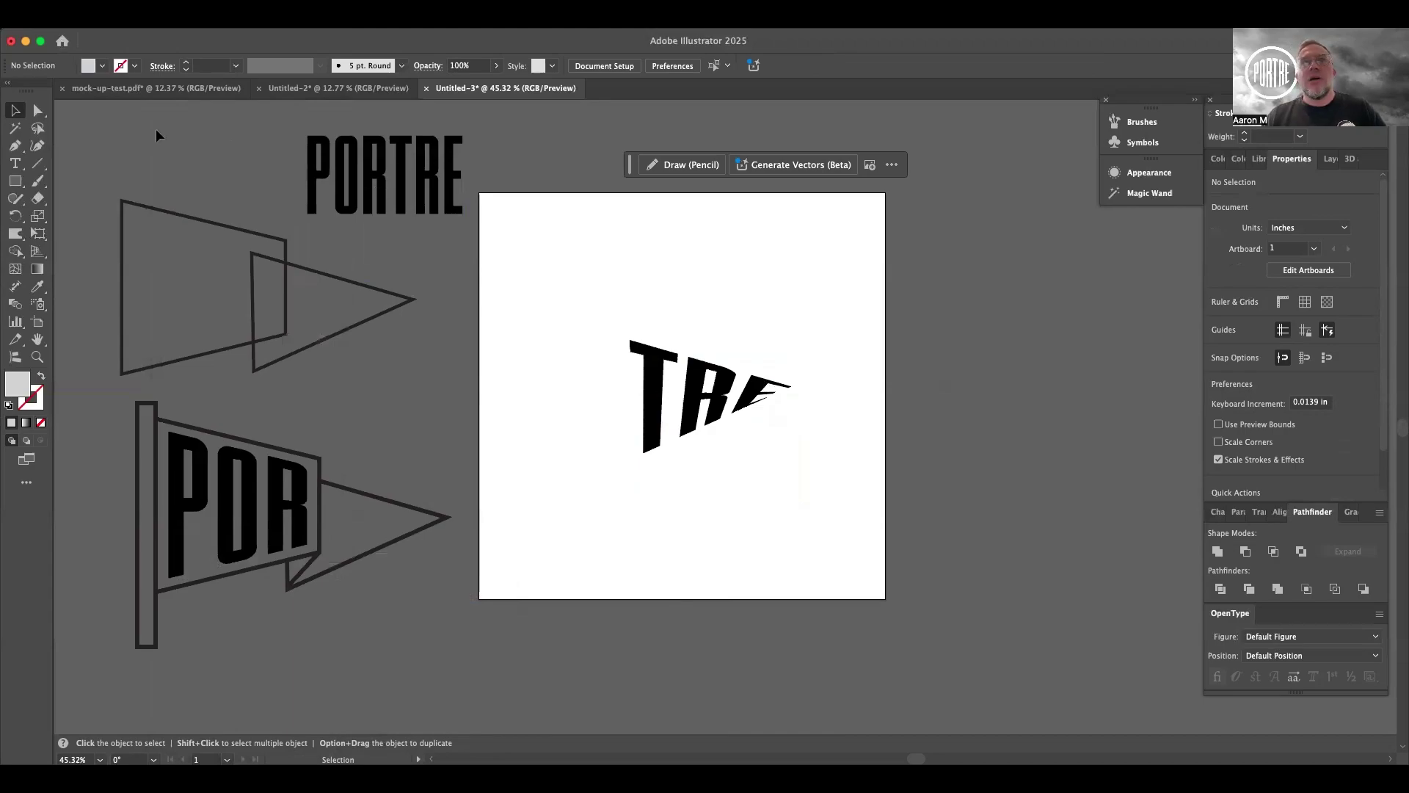
pyautogui.press('super+z')
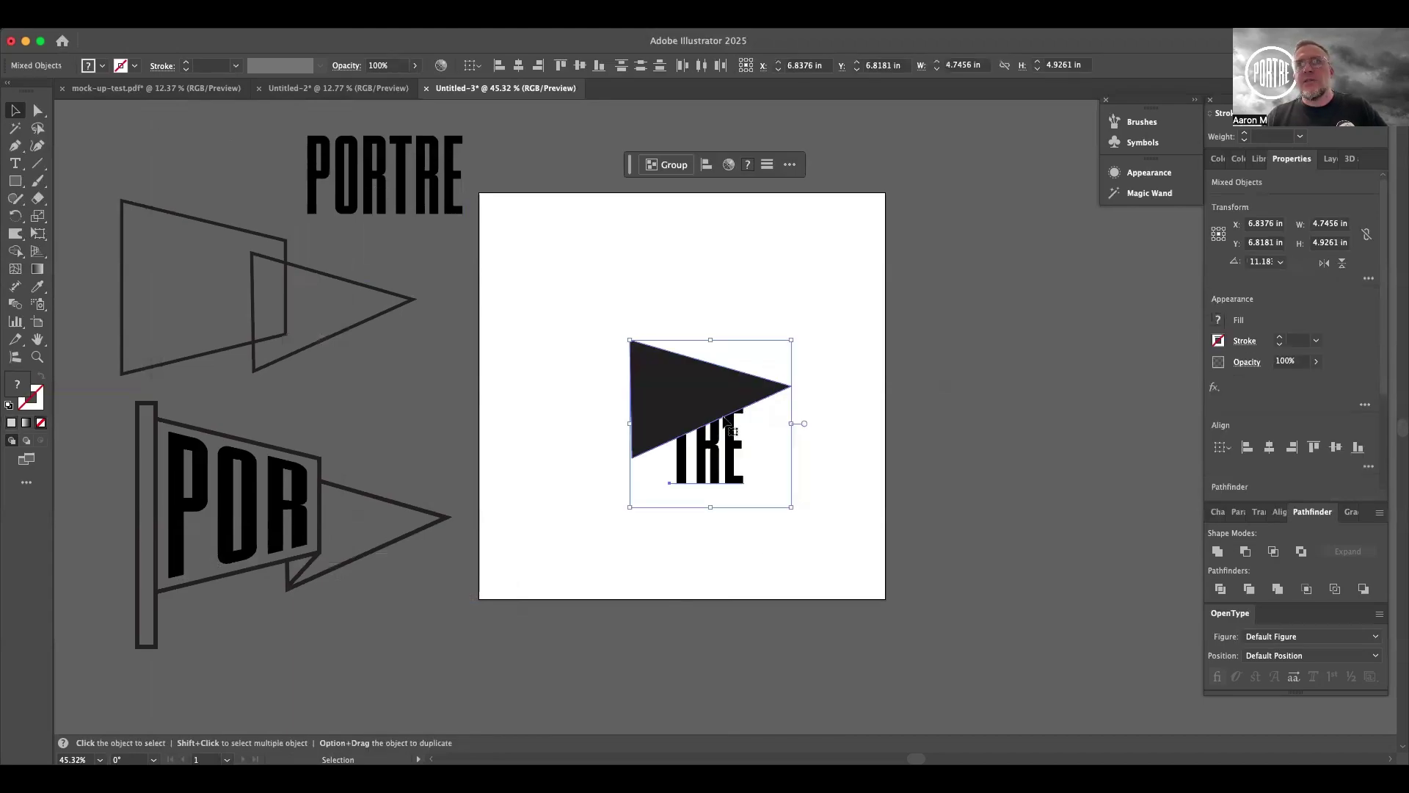
# Move the TRE text clear of the triangle and draw a closed four-point Pen shape about 2.77 by 2.64 in inside it, with a blunt tip
pyautogui.click(761, 543)
pyautogui.moveTo(736, 485); pyautogui.dragTo(736, 575)
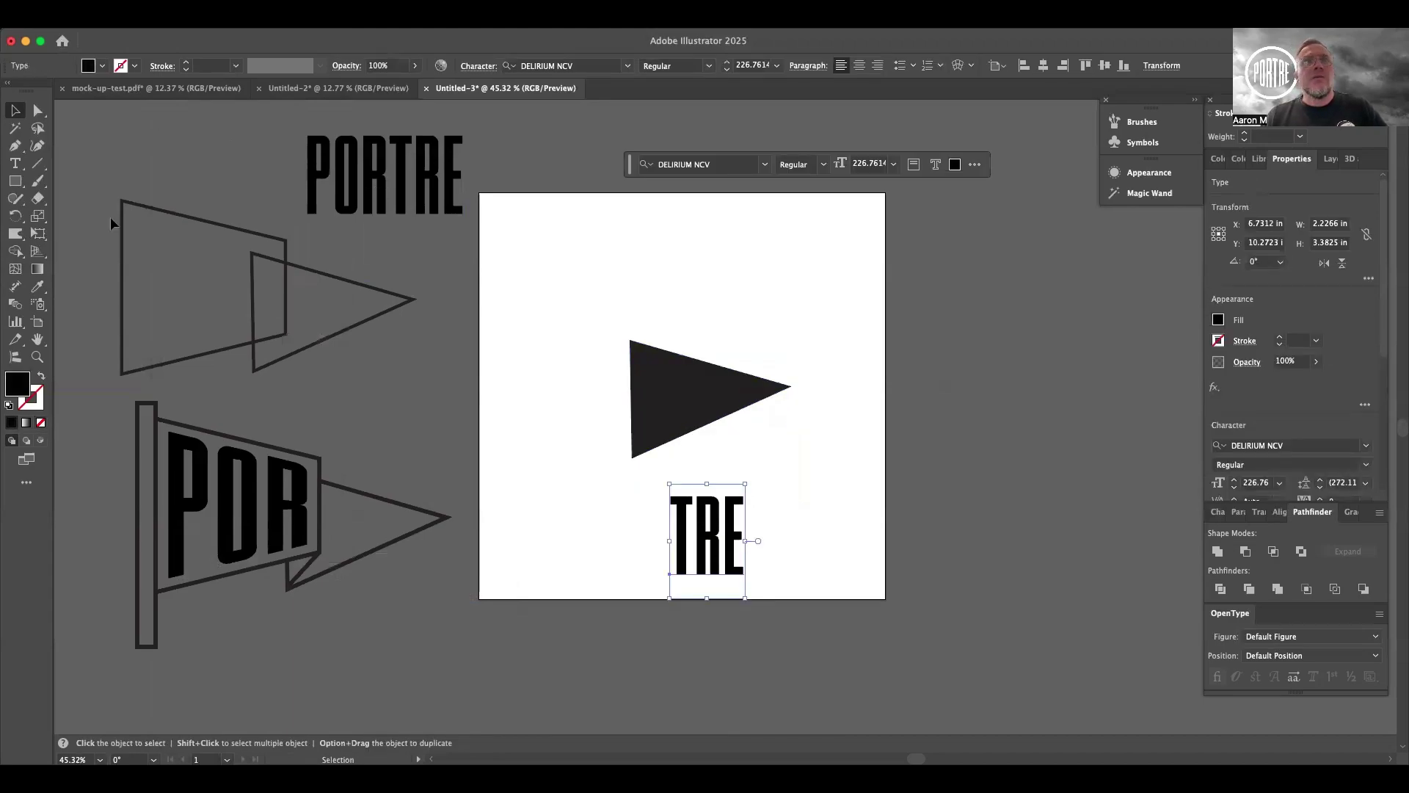
pyautogui.click(14, 145)
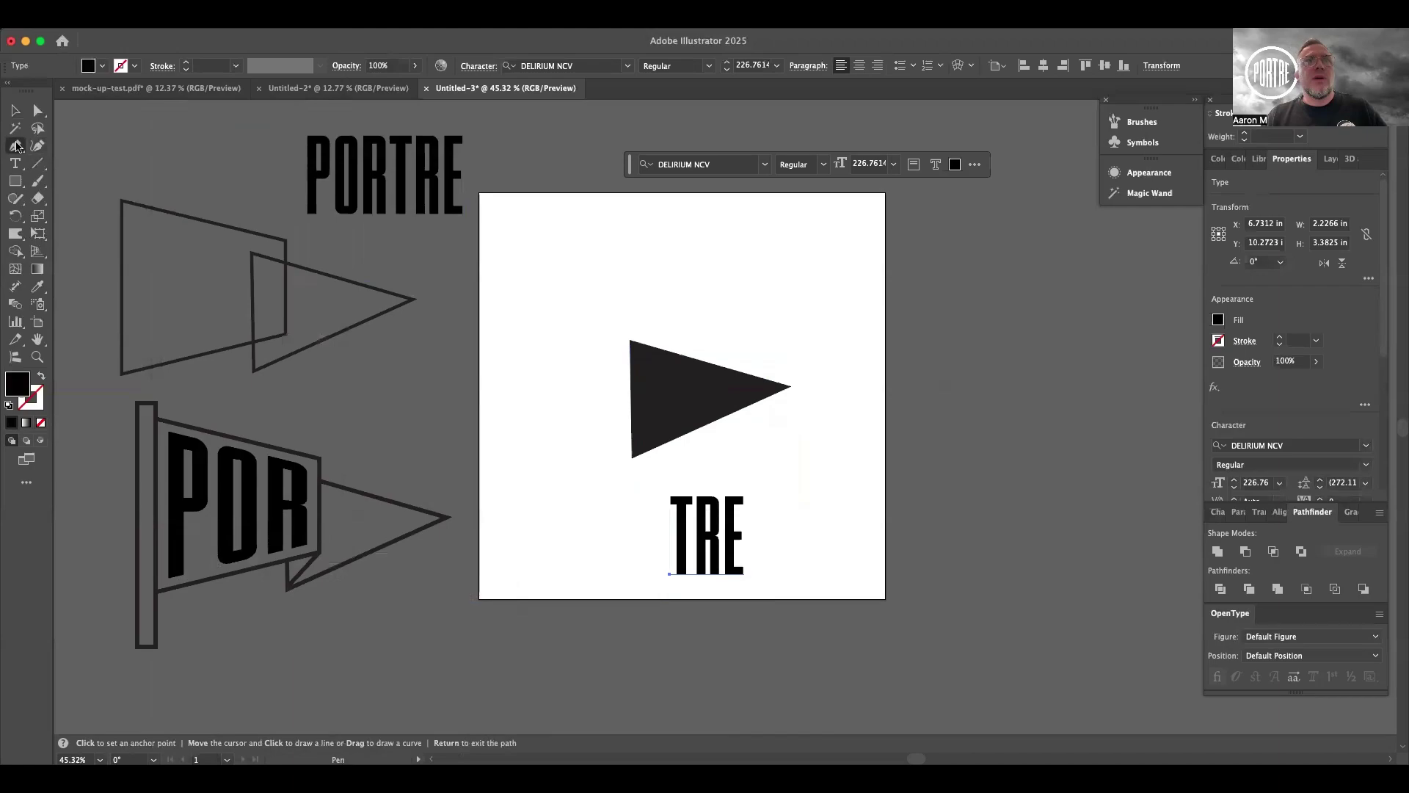
pyautogui.click(638, 354)
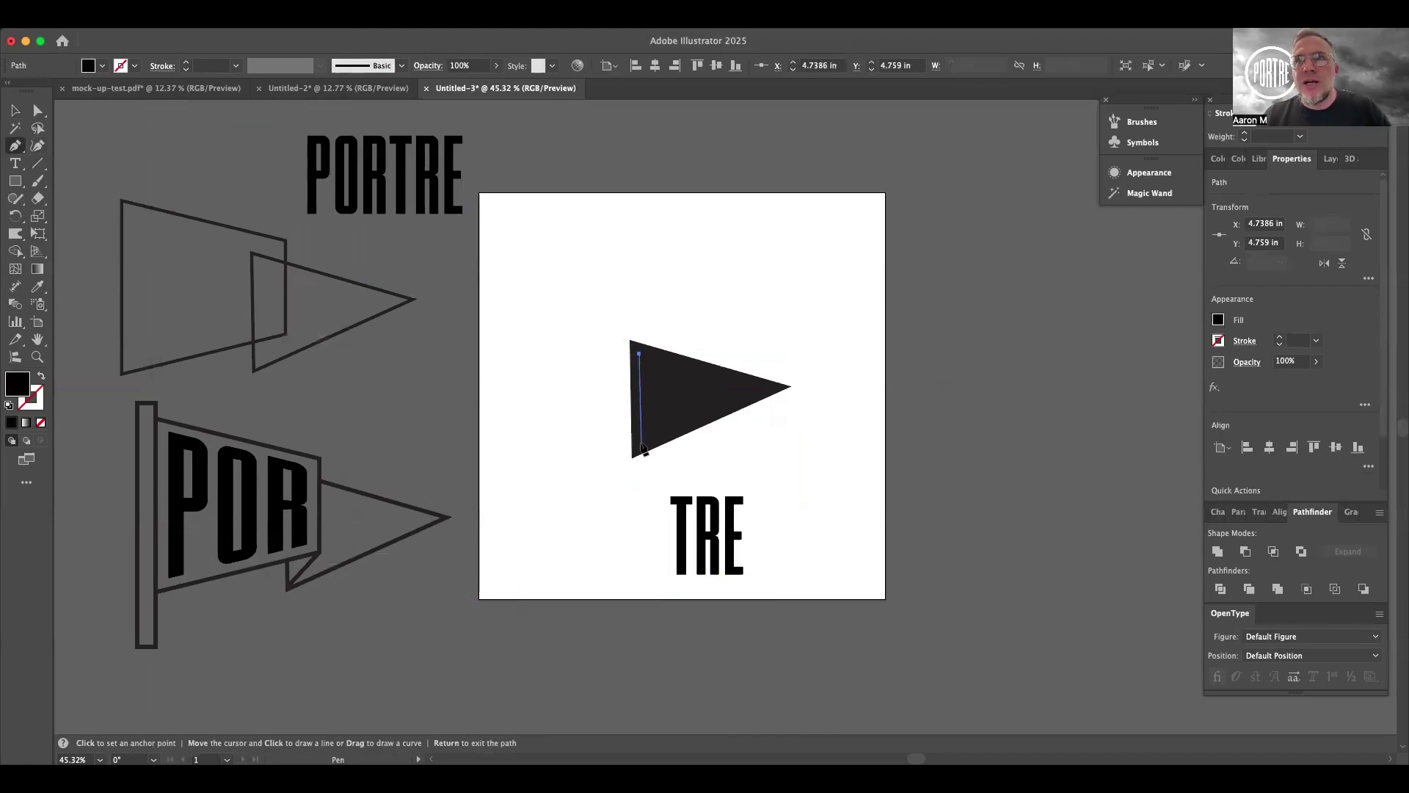
pyautogui.click(642, 442)
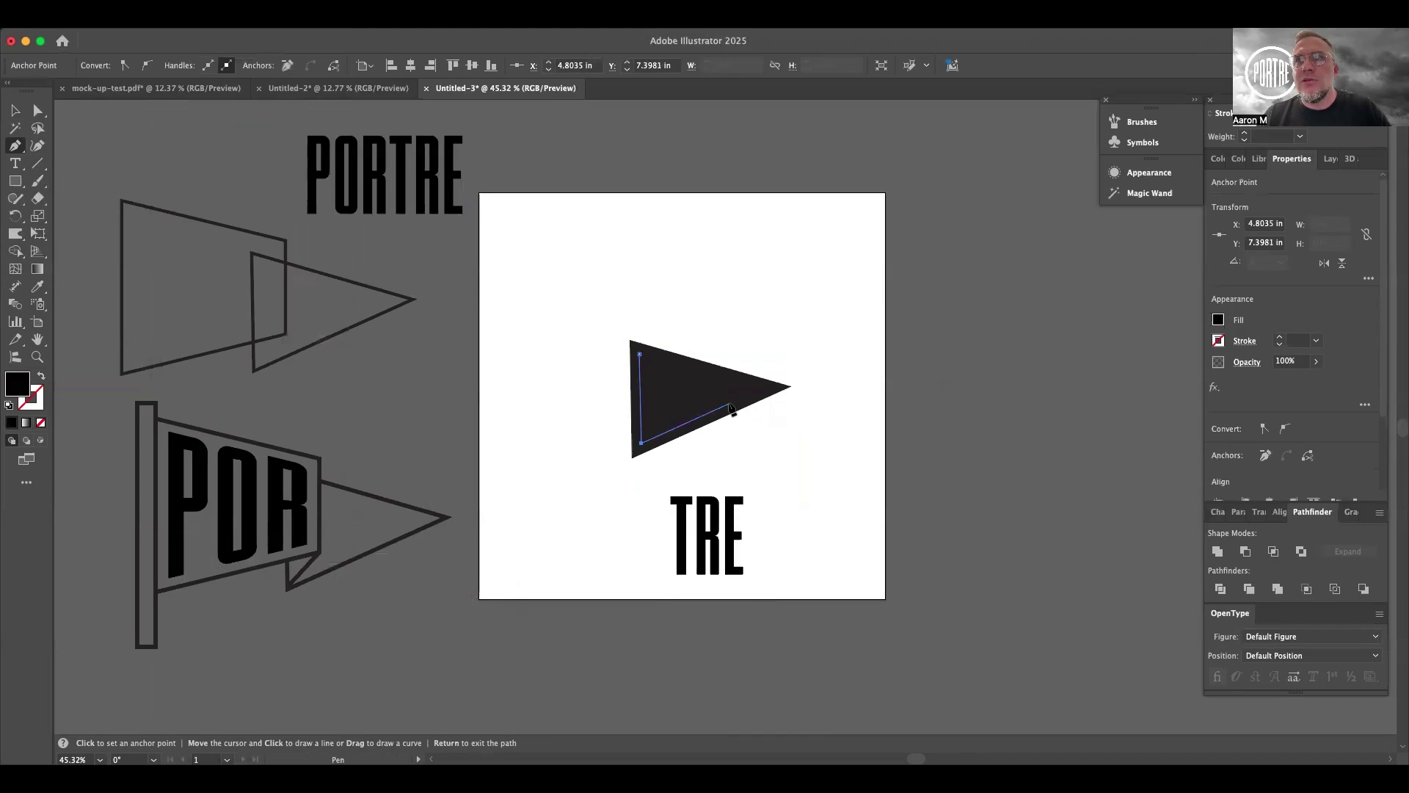
pyautogui.click(733, 402)
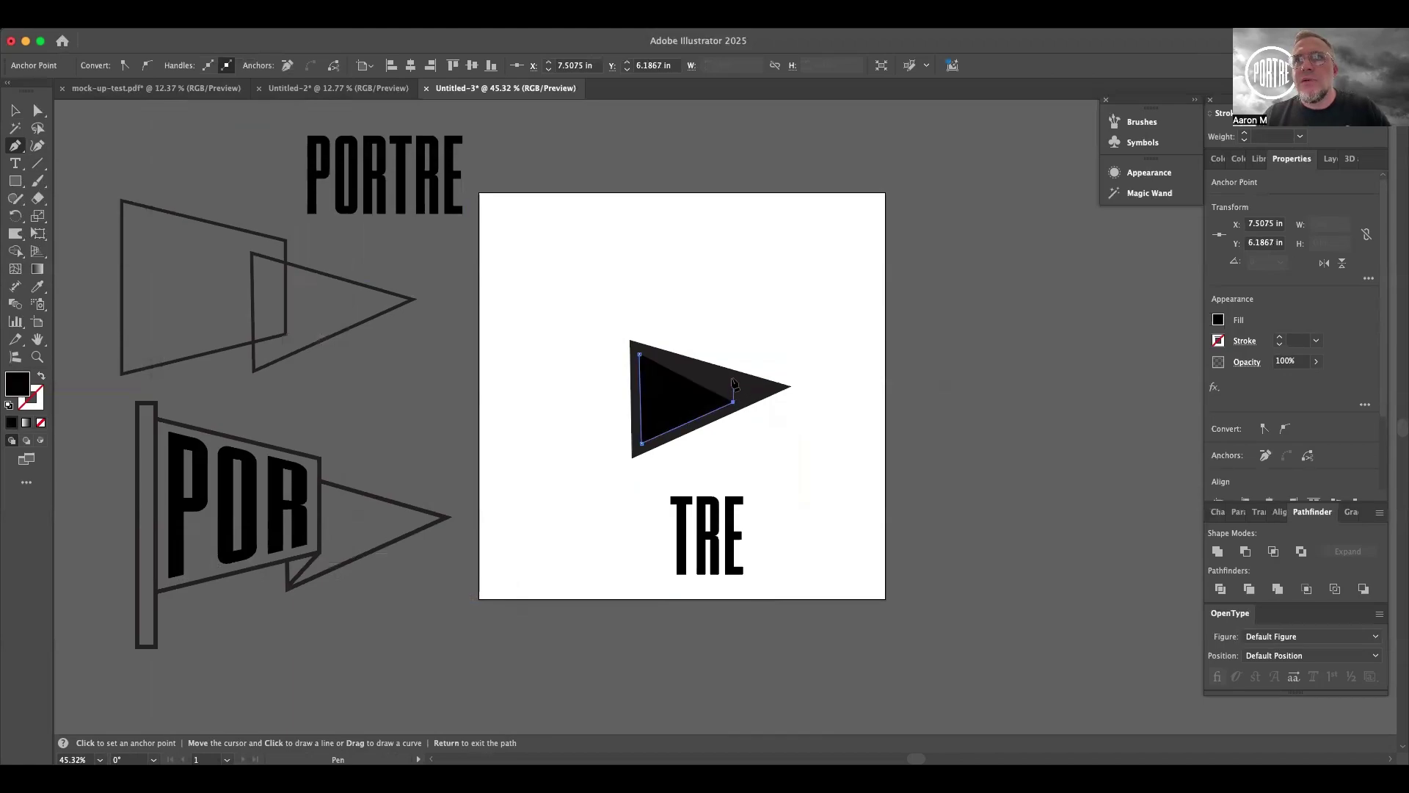
pyautogui.click(733, 379)
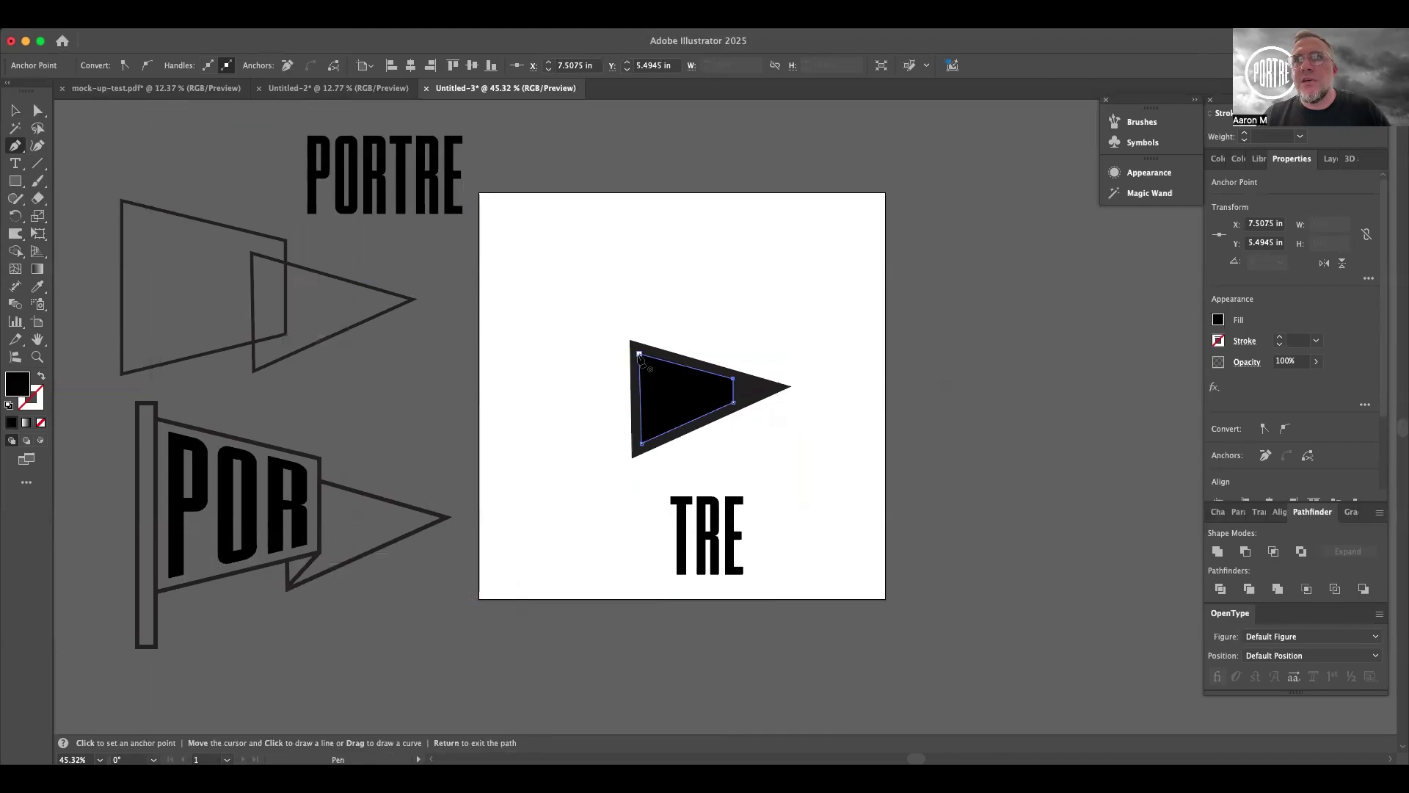
pyautogui.click(640, 356)
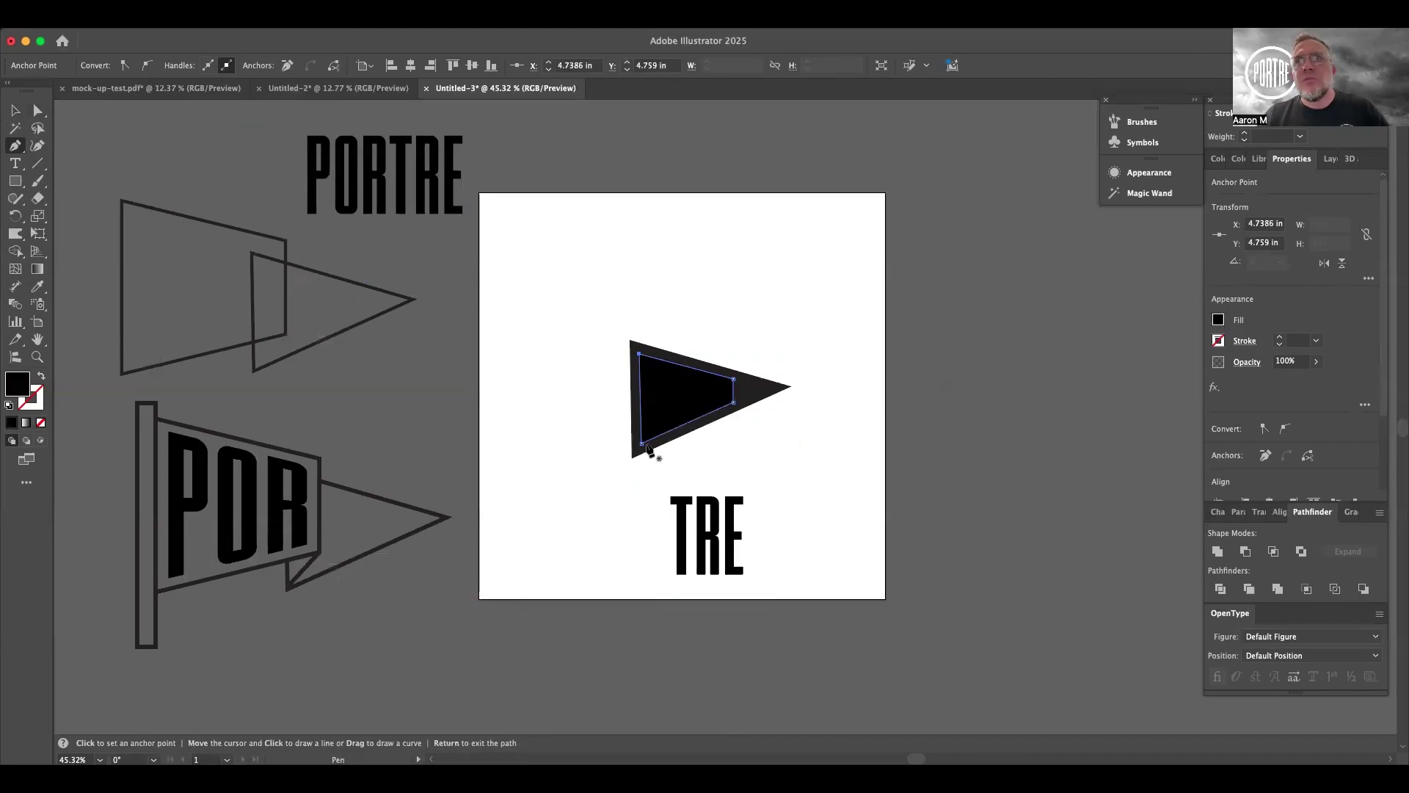
pyautogui.click(15, 110)
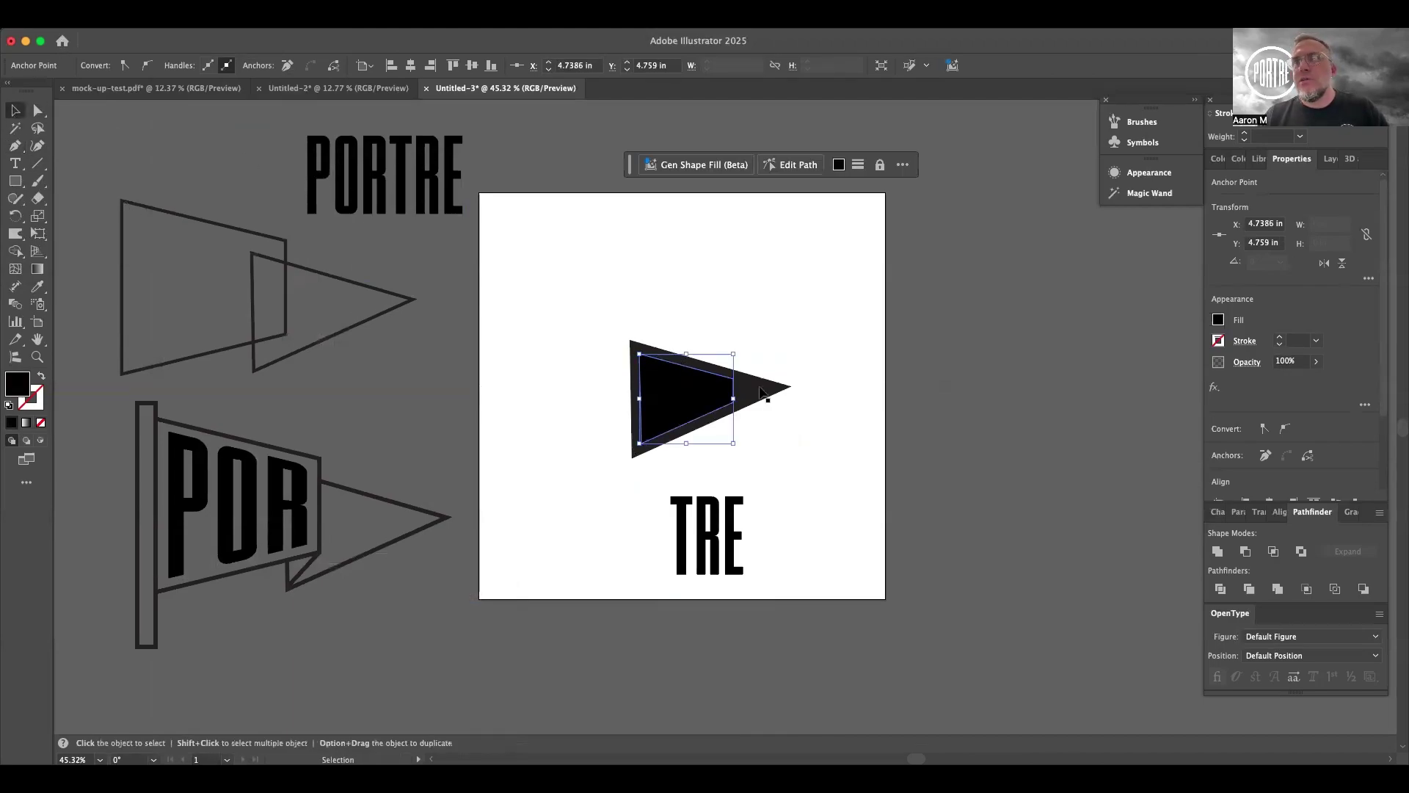
# Move the filled triangle off the artboard to the right and overlap the blunt-tipped shape with the top of the TRE text
pyautogui.moveTo(761, 393); pyautogui.dragTo(1072, 360)
pyautogui.moveTo(722, 519); pyautogui.dragTo(716, 472)
pyautogui.click(676, 407)
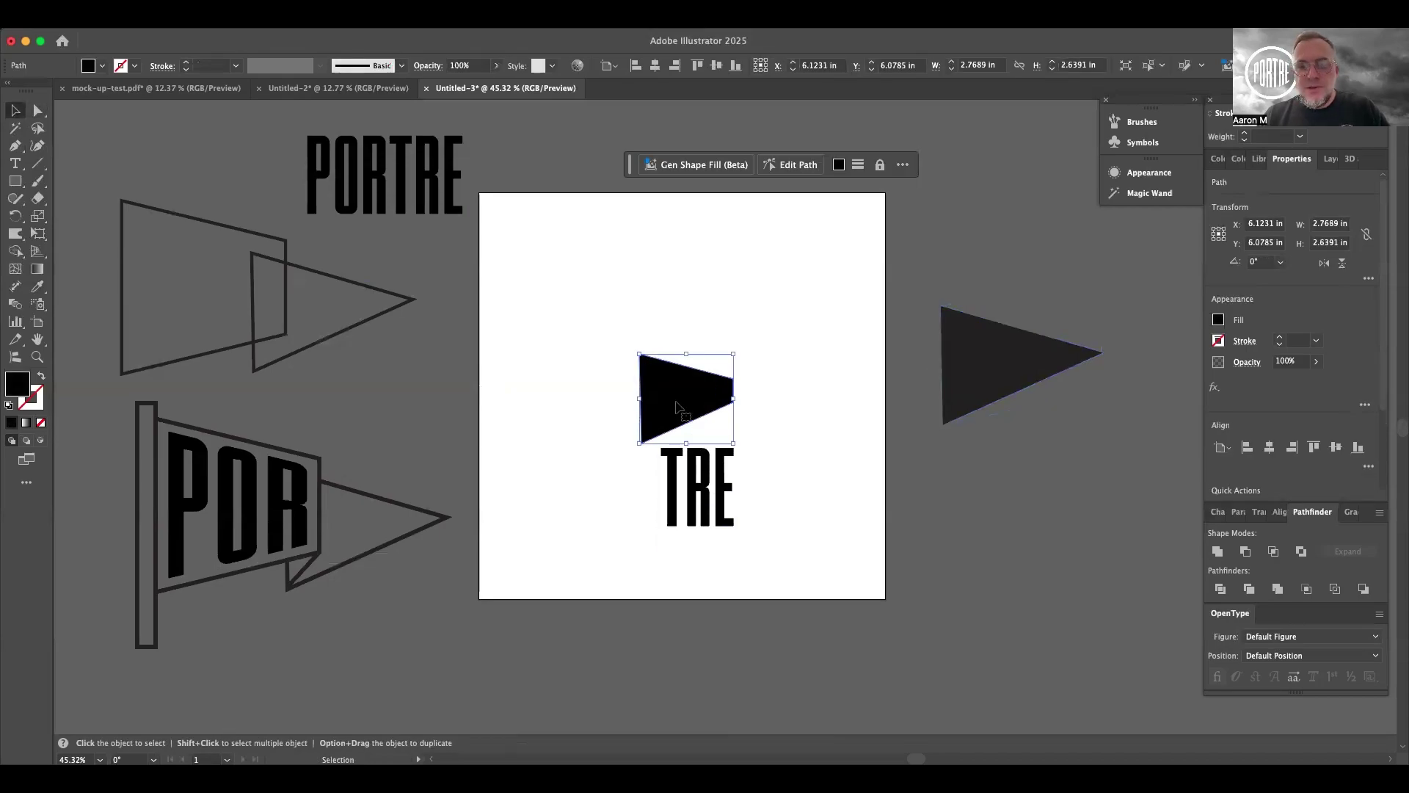
pyautogui.press('a')
pyautogui.moveTo(677, 408); pyautogui.dragTo(678, 423)
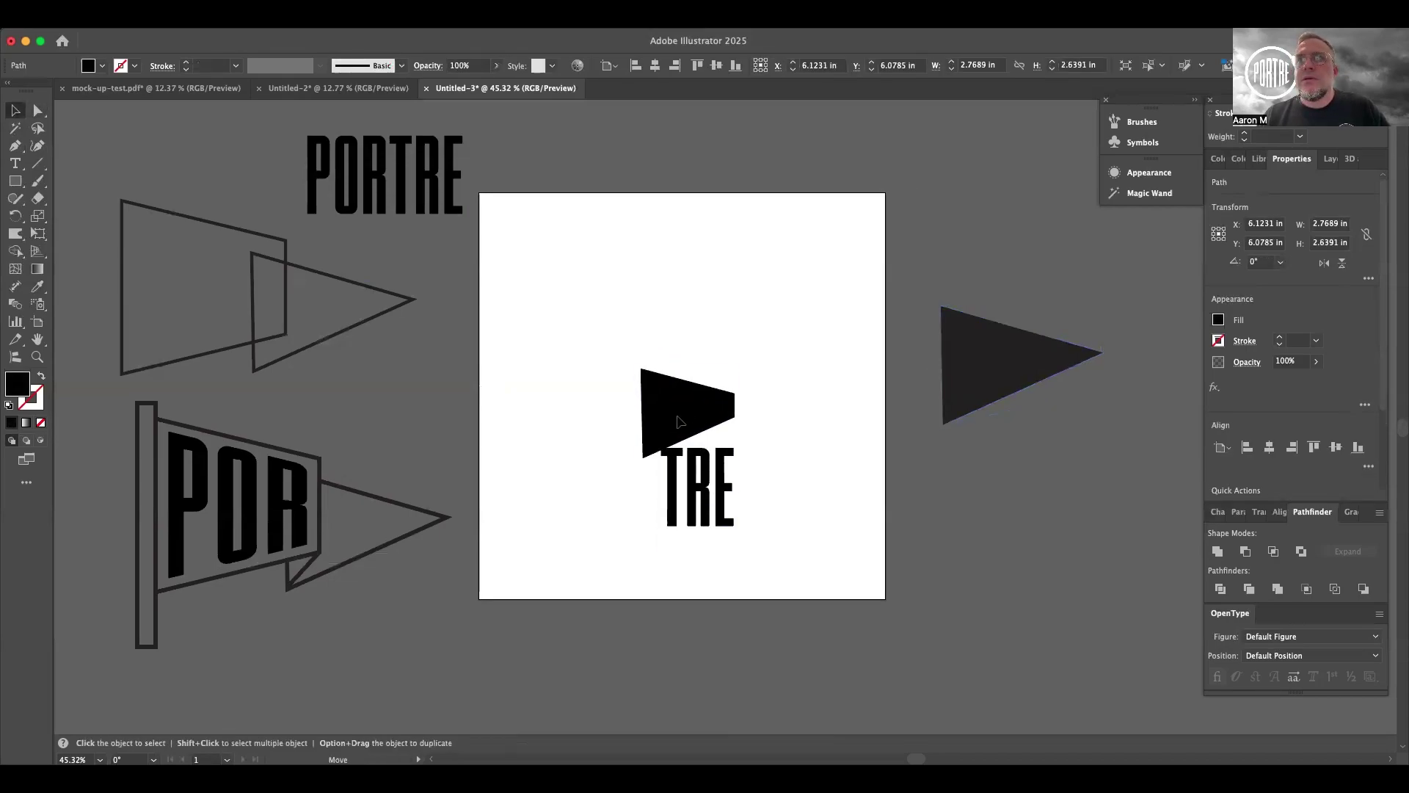
# Shape the TRE text to the blunt-tipped shape using Envelope Distort with Make with Top Object
pyautogui.press('v')
pyautogui.moveTo(783, 355); pyautogui.dragTo(622, 558)
pyautogui.click(172, 11)
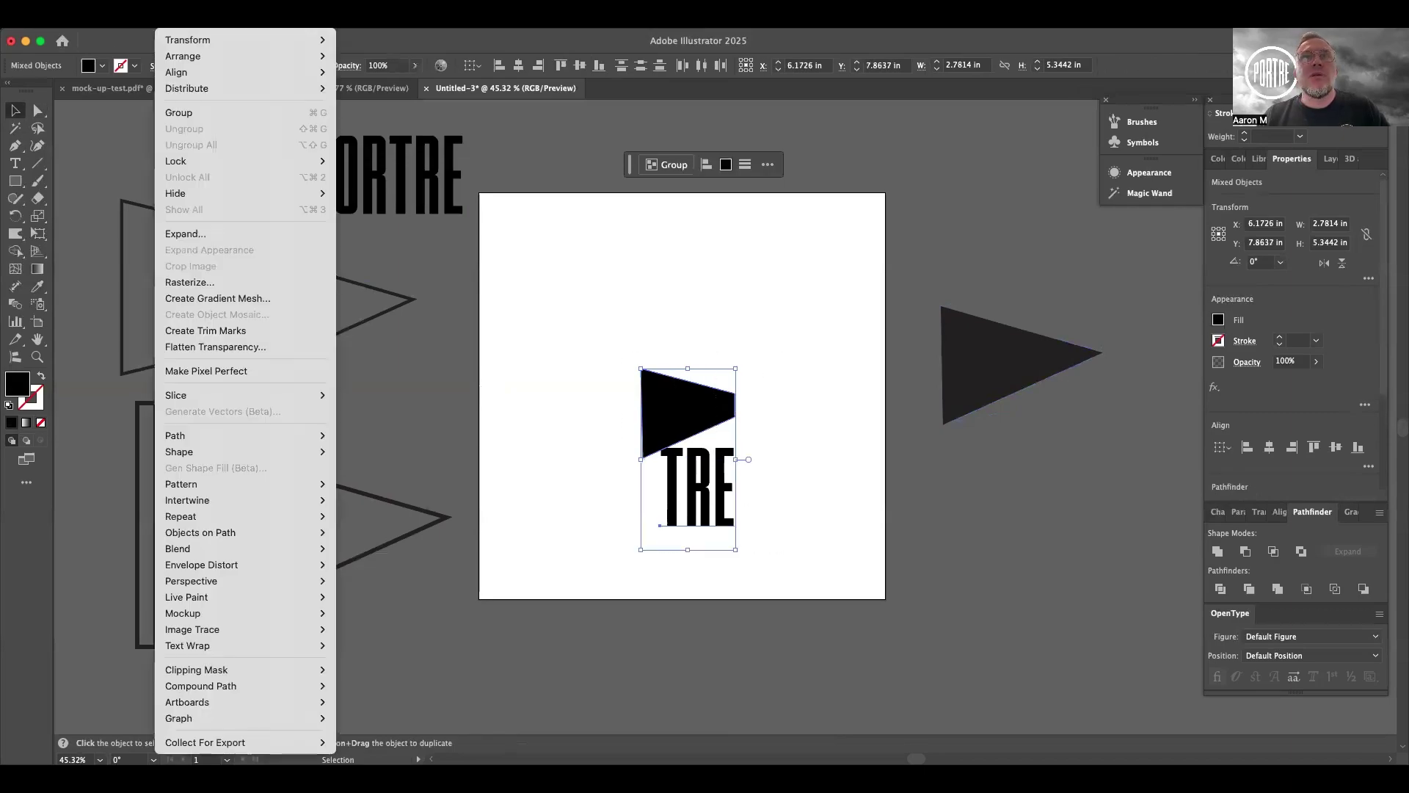
pyautogui.moveTo(240, 400)
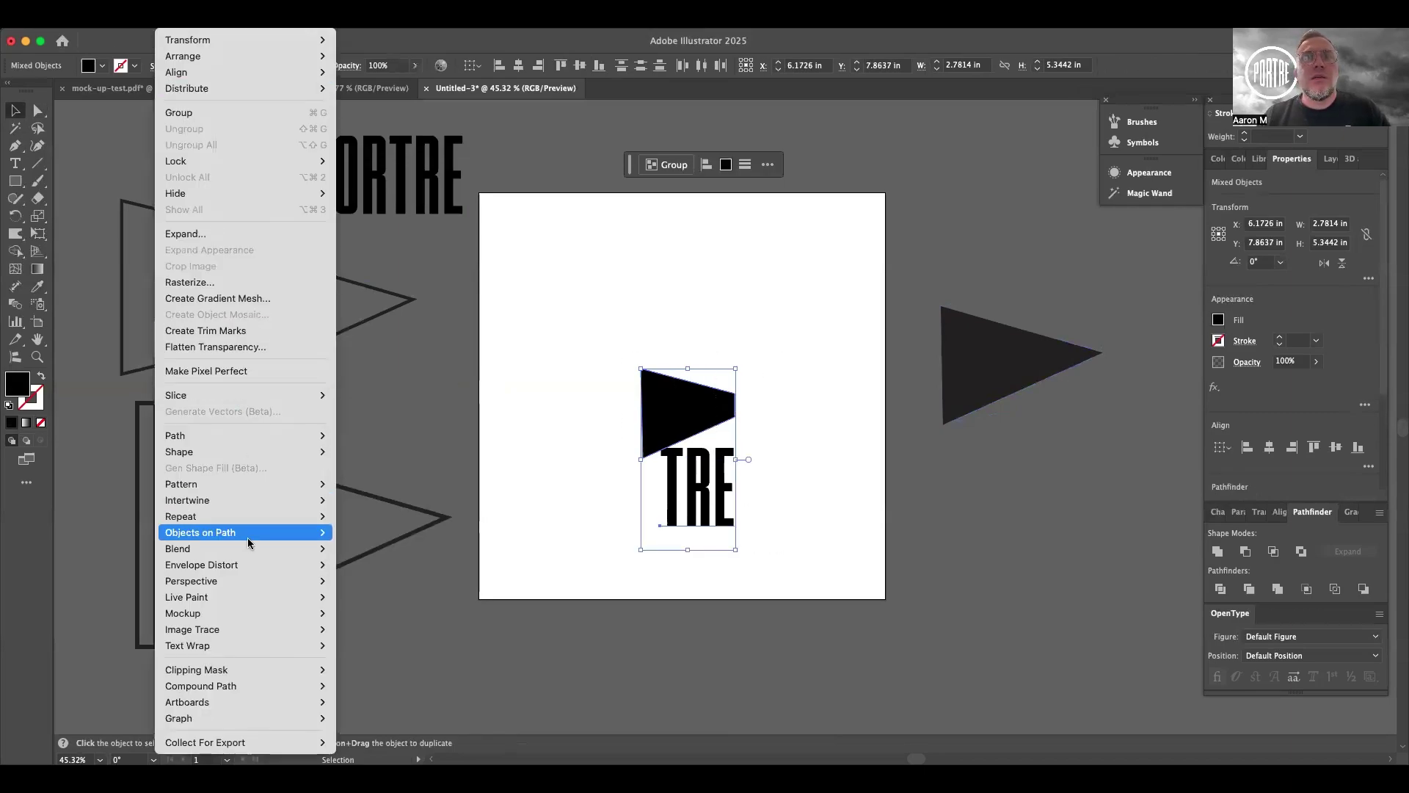
pyautogui.moveTo(253, 566)
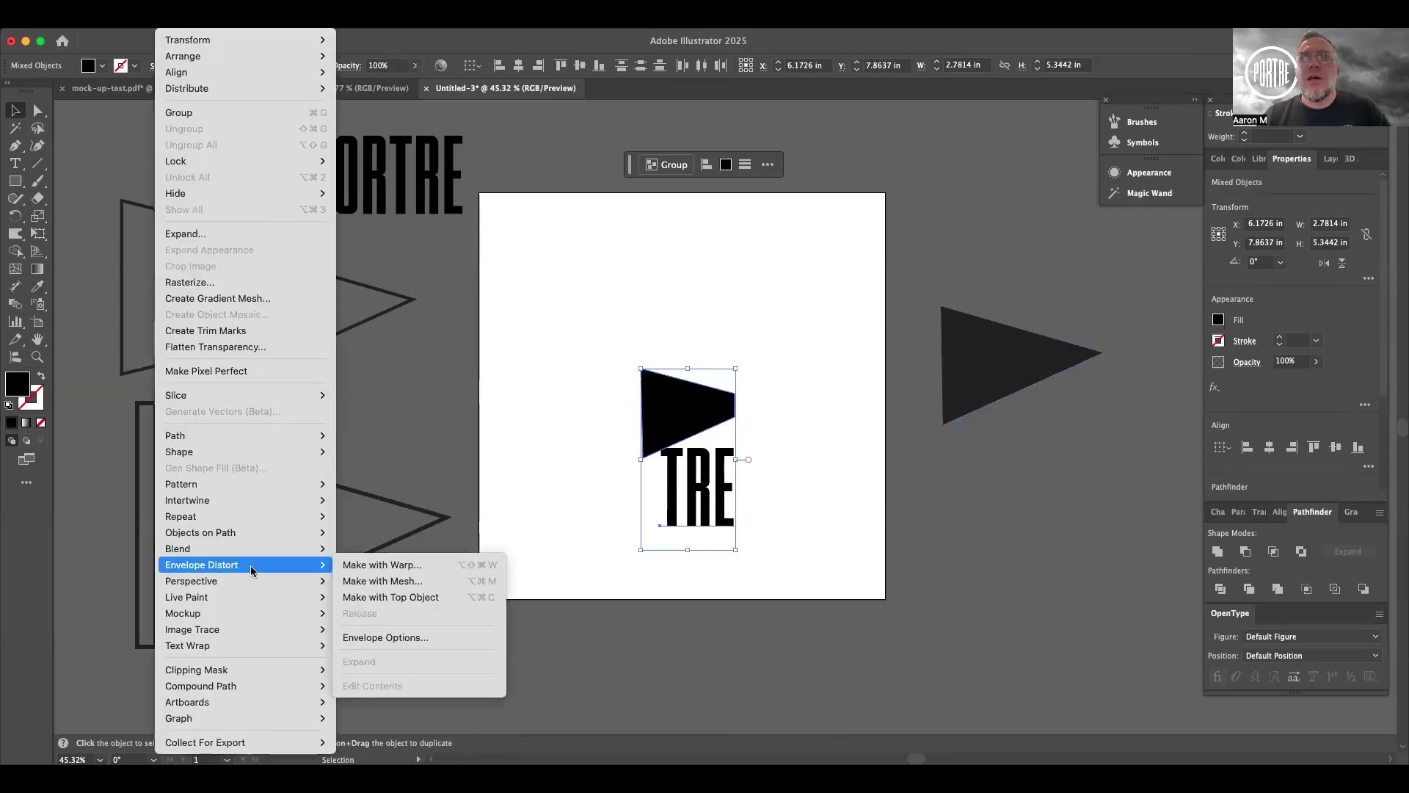
pyautogui.click(420, 598)
pyautogui.click(680, 597)
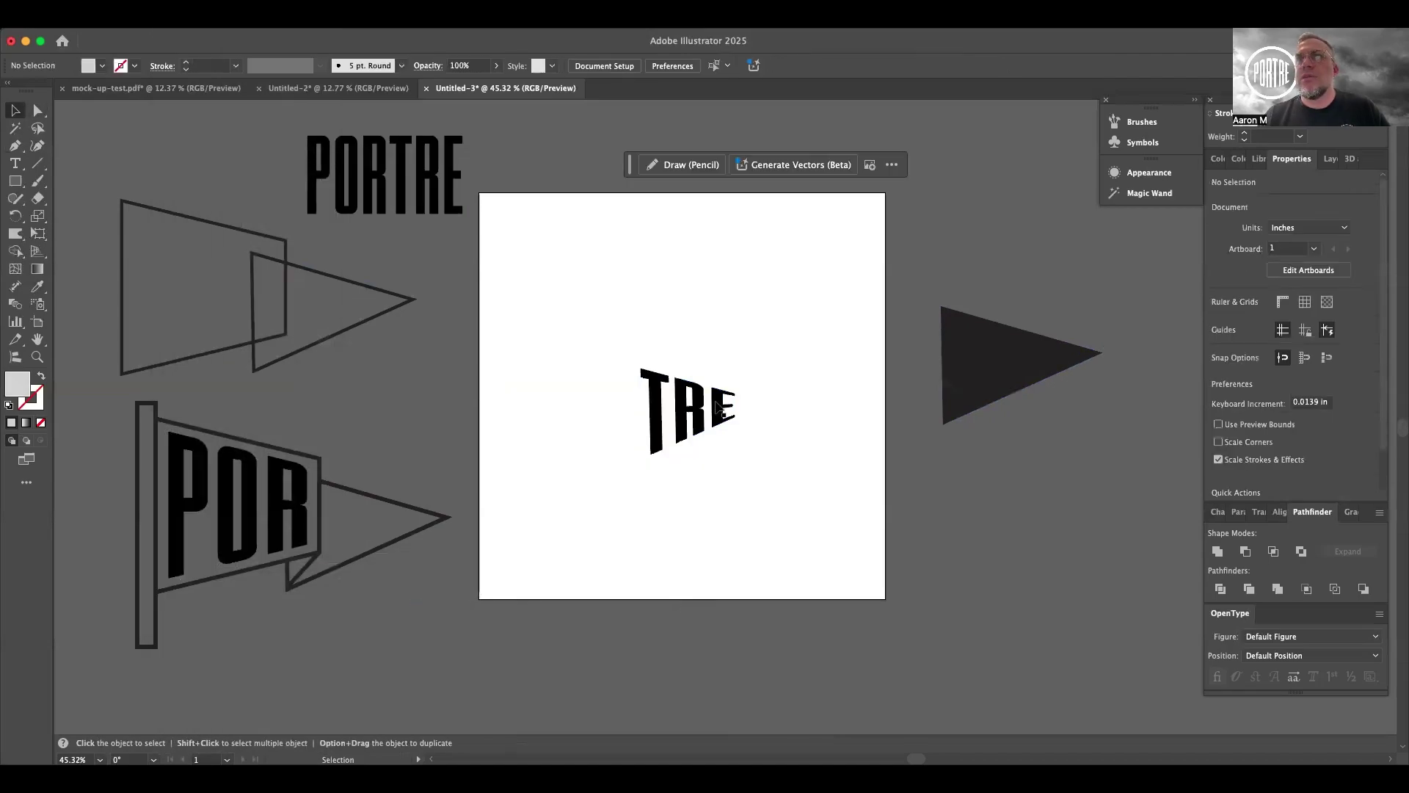
# Fit the distorted TRE lettering inside the flag's outlined triangle at about 2.23 by 2.12 in, and select the whole flag with its lettering
pyautogui.moveTo(718, 408); pyautogui.dragTo(386, 510)
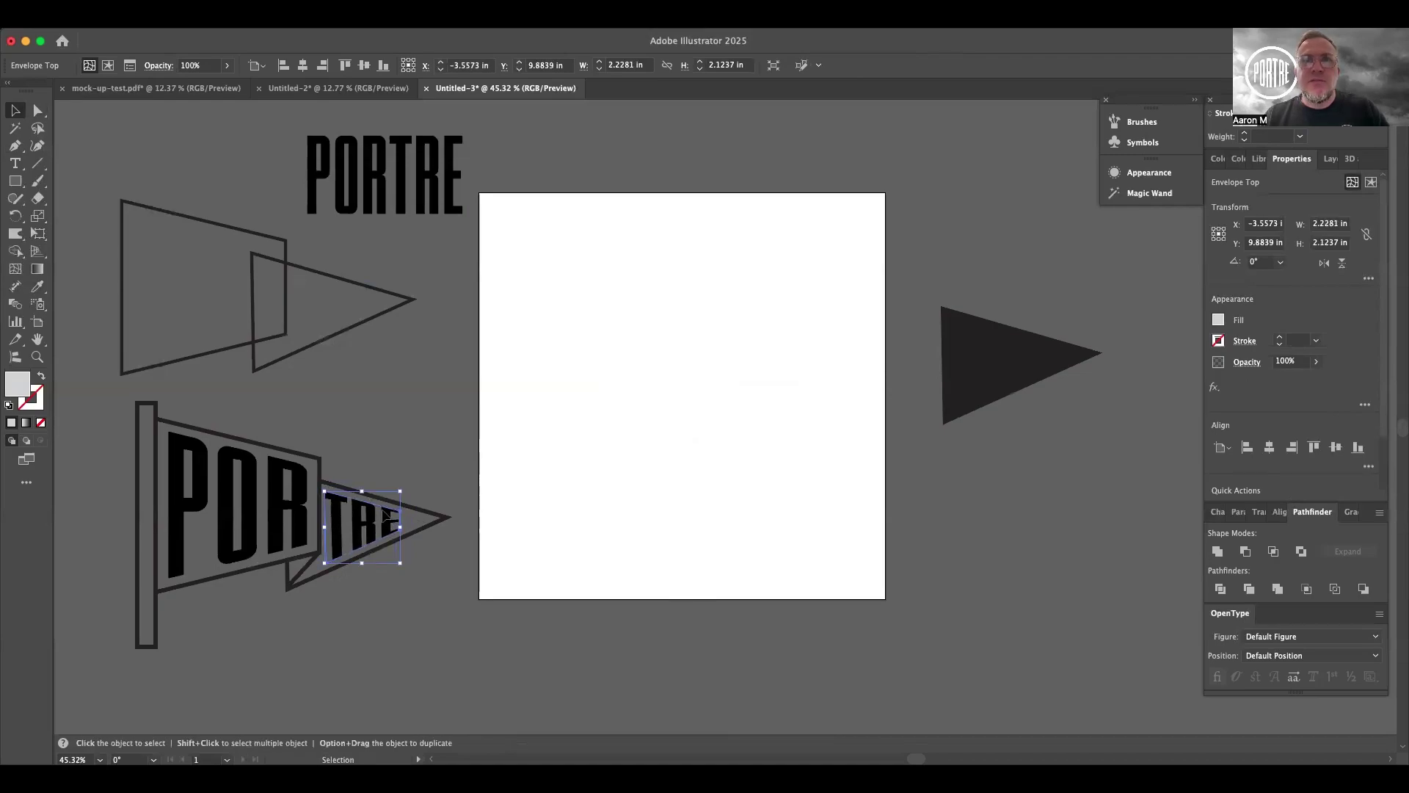
pyautogui.click(438, 628)
pyautogui.moveTo(121, 587); pyautogui.dragTo(117, 617)
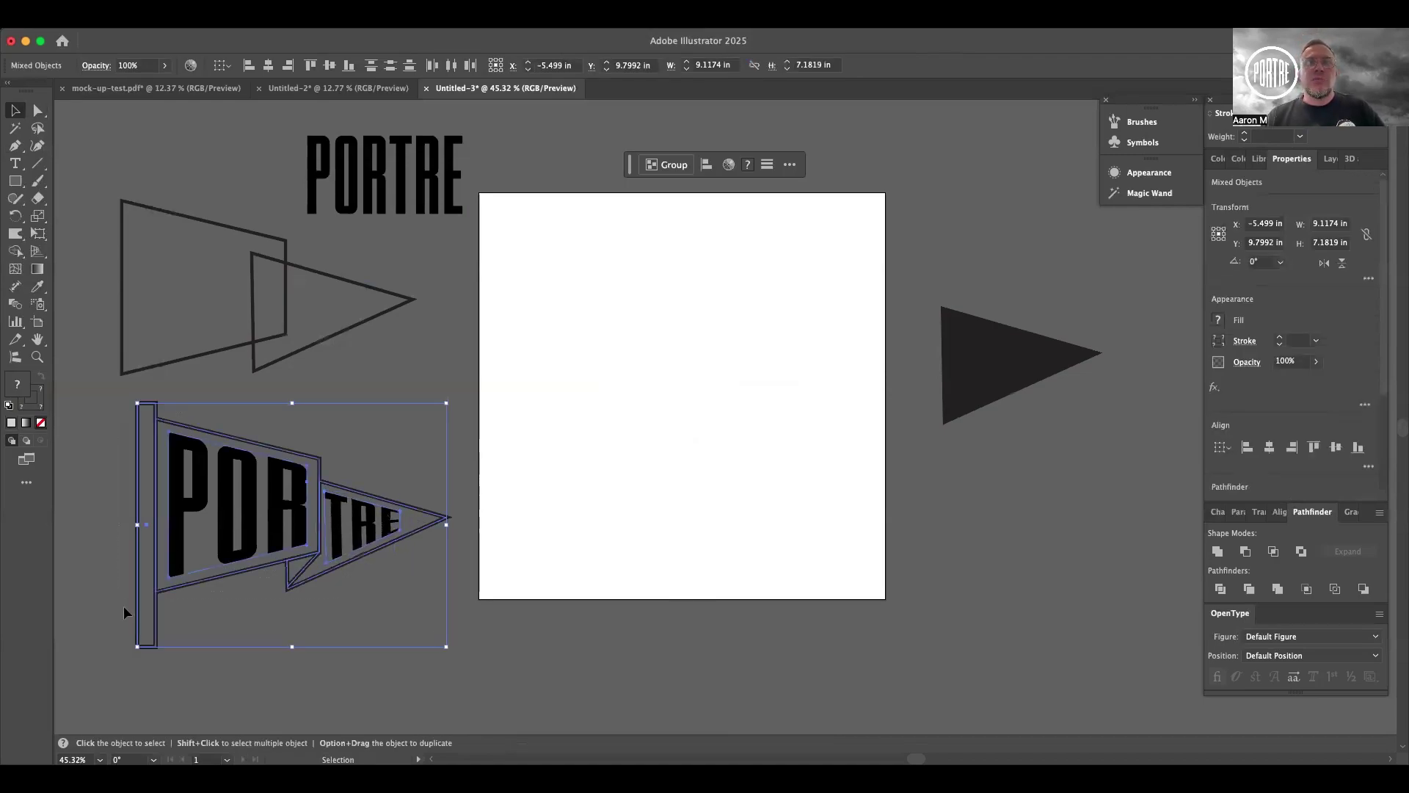
# Move the whole pennant flag with its lettering onto the middle of the artboard and deselect it
pyautogui.moveTo(242, 538); pyautogui.dragTo(643, 416)
pyautogui.click(729, 646)
# Try the PODIUM Sharp 2.12 font on the enveloped POR text, restore DELIRIUM NCV and leave isolation mode
pyautogui.click(682, 411)
pyautogui.doubleClick(682, 411)
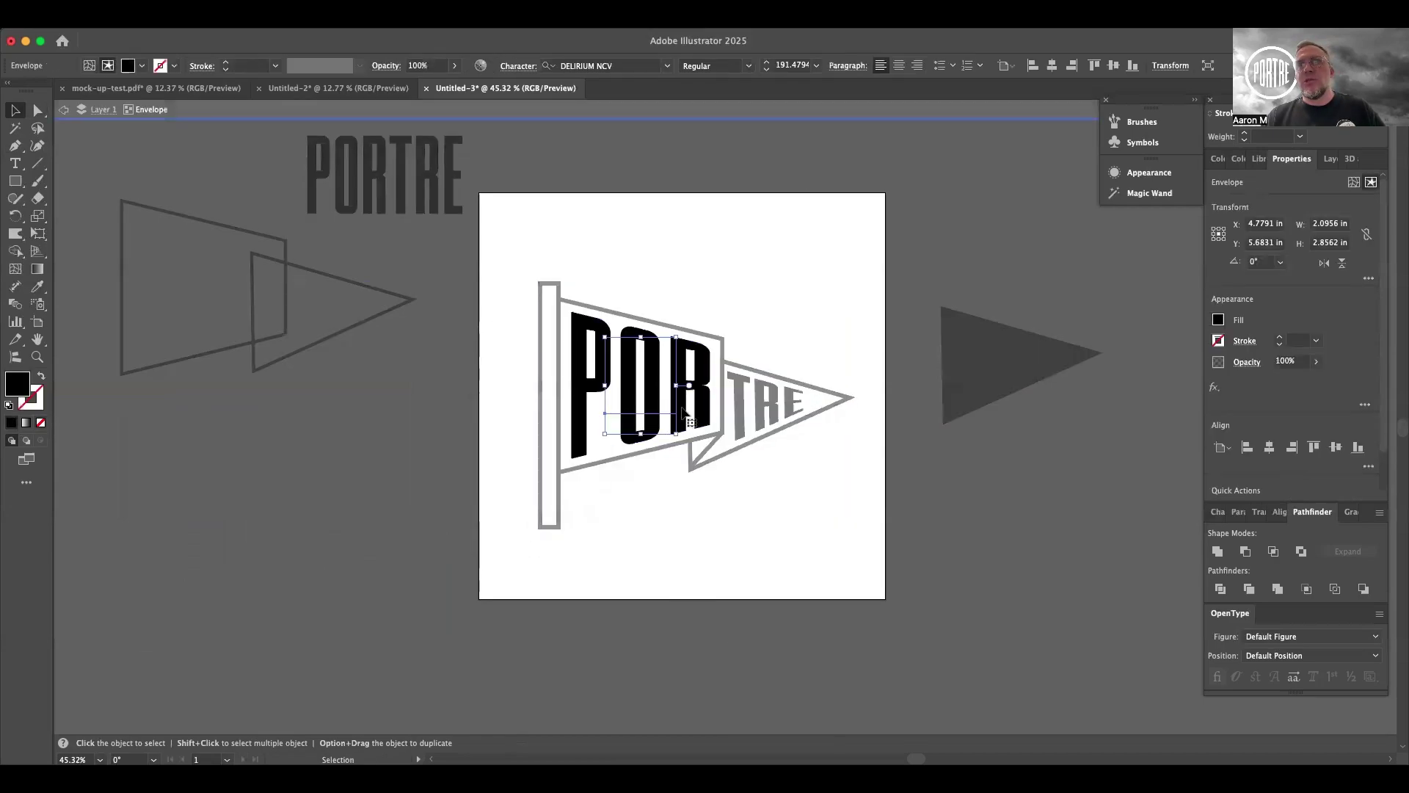
pyautogui.click(667, 65)
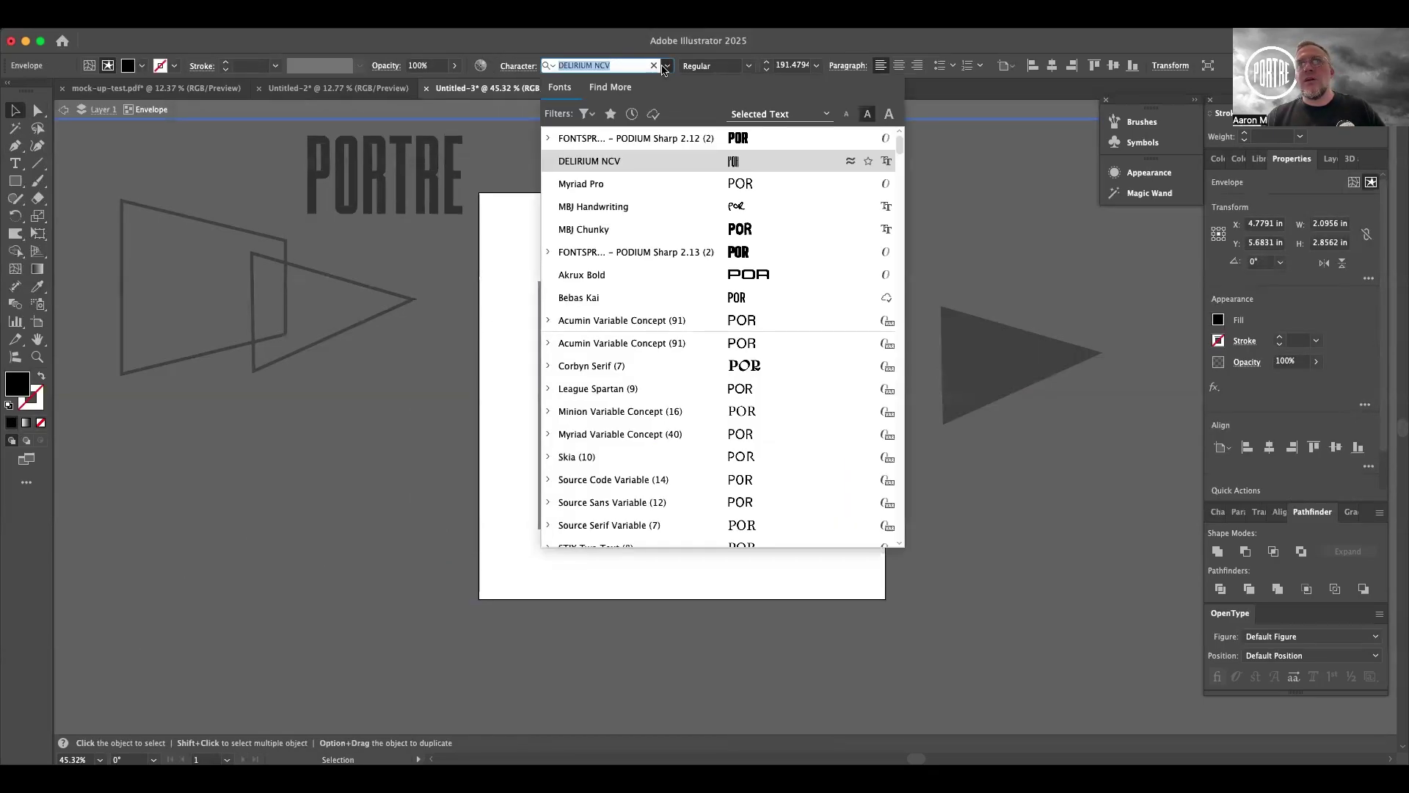
pyautogui.click(631, 132)
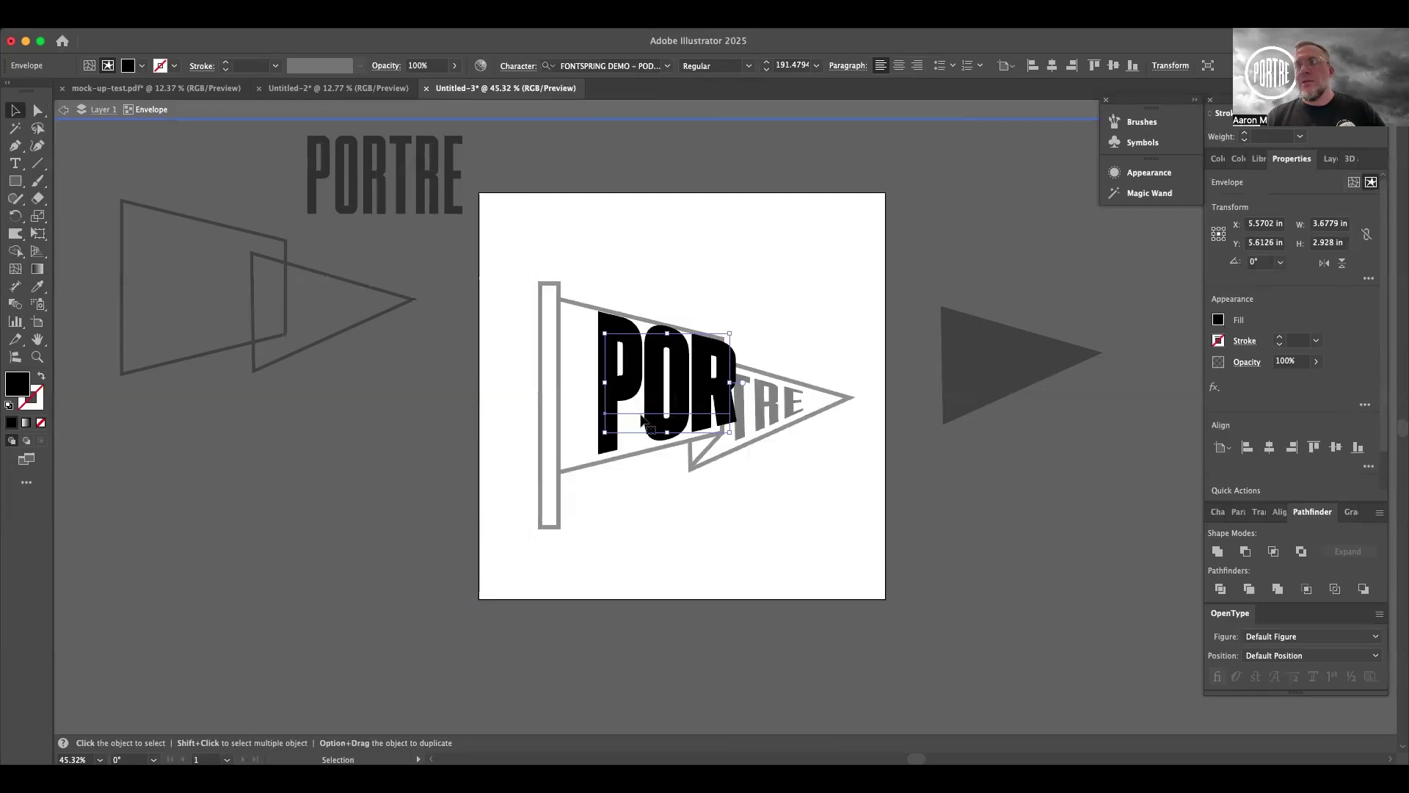
pyautogui.press('Up')
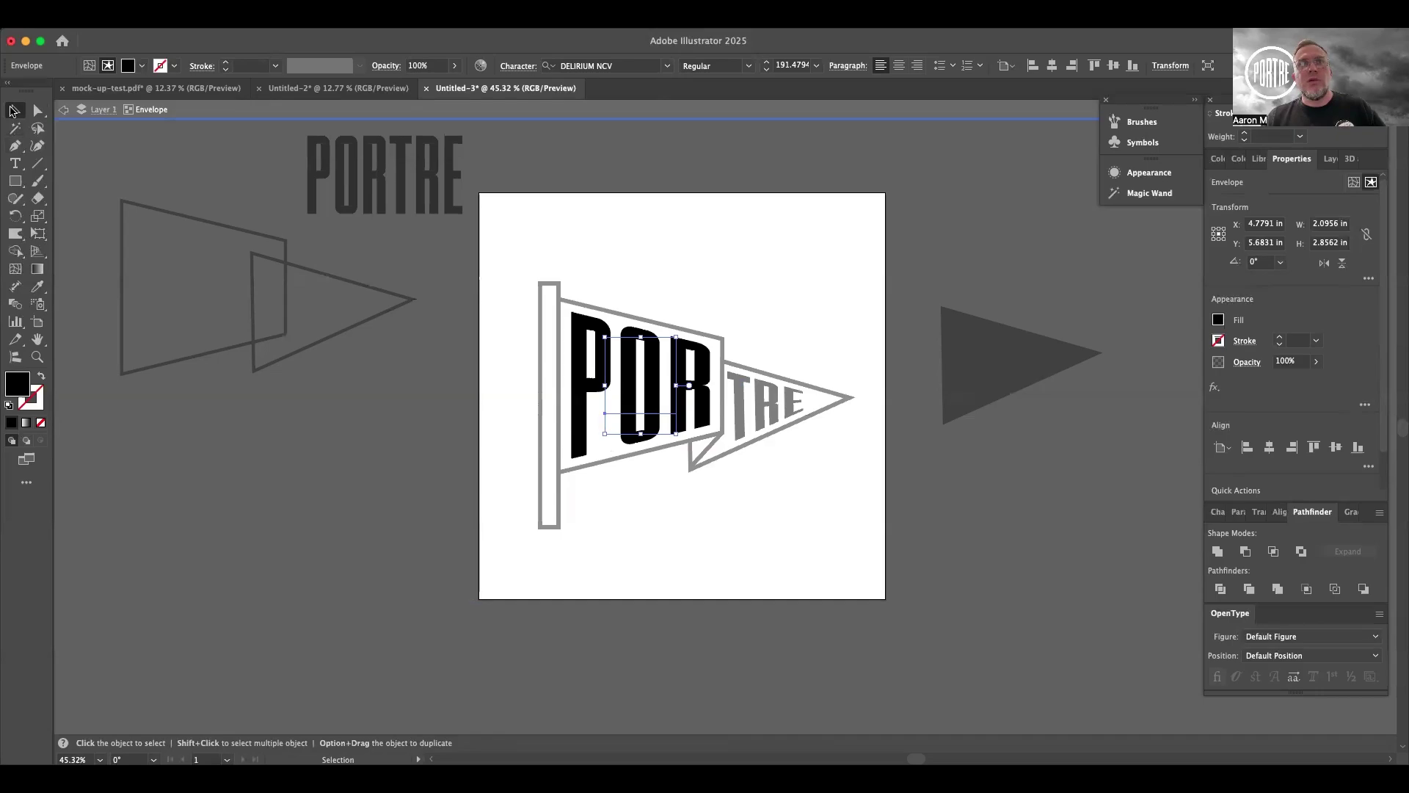
pyautogui.click(653, 213)
pyautogui.doubleClick(633, 241)
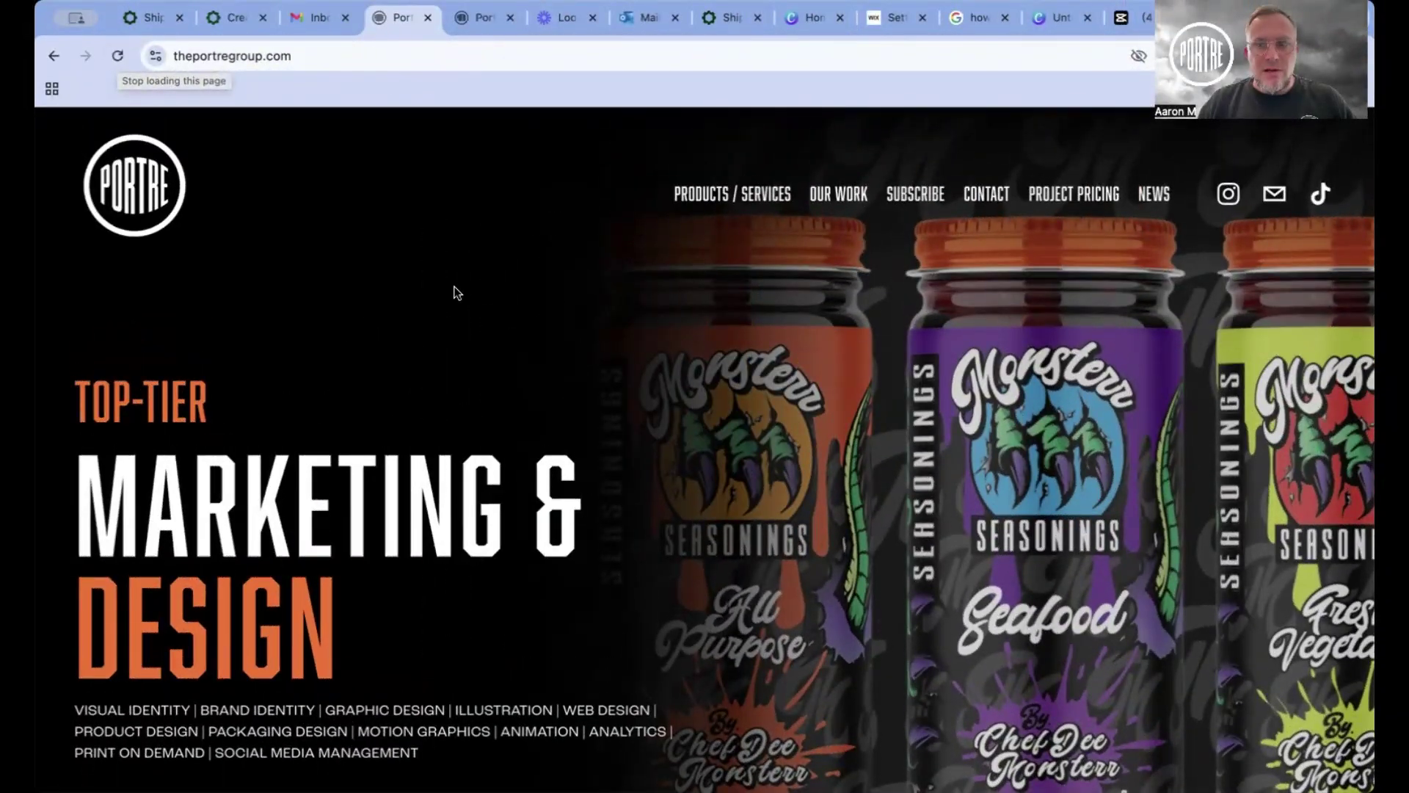
# In the browser, look through the theportregroup.com home page down to its footer for uses of the pennant flag logo
pyautogui.scroll(-3, 454, 288)
pyautogui.scroll(-10, 454, 288)
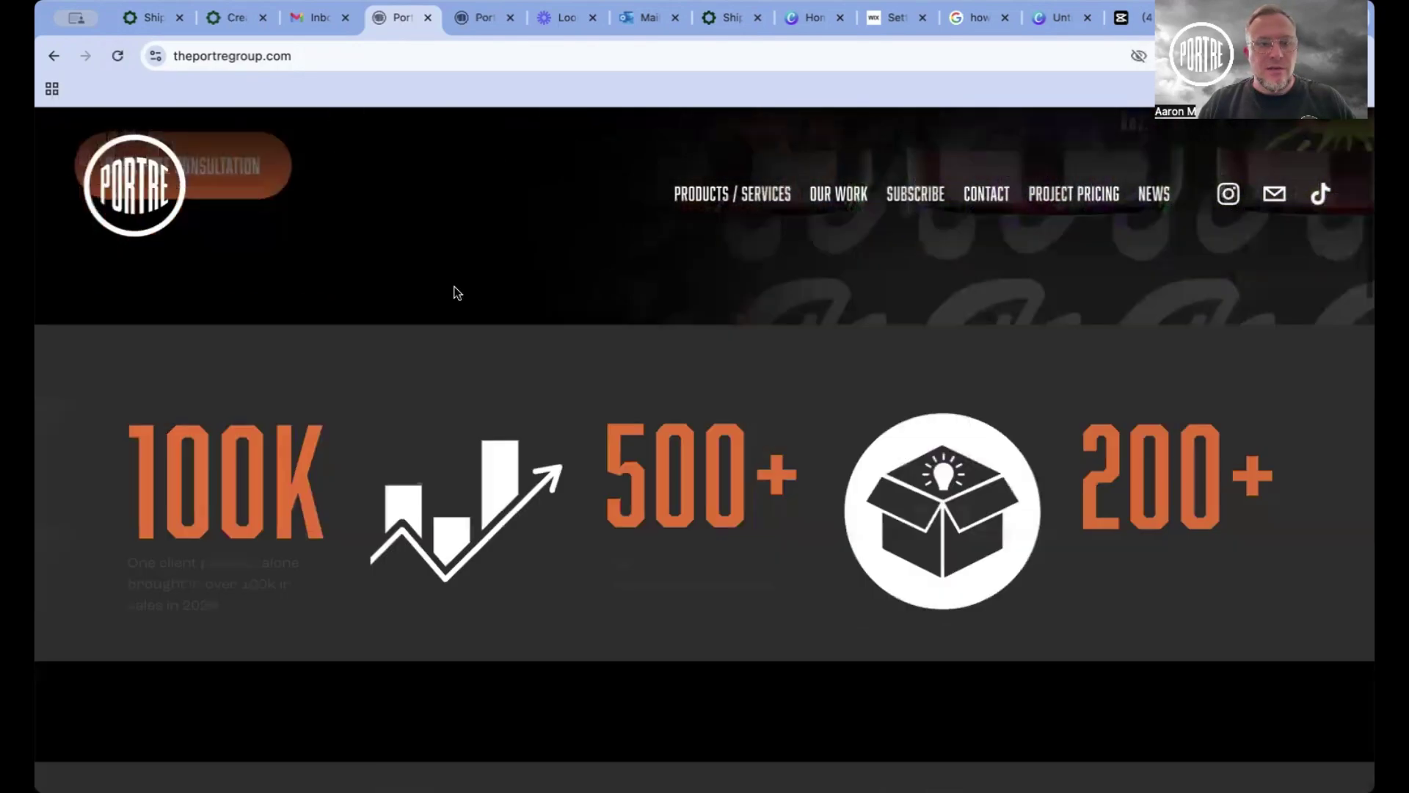
pyautogui.scroll(-10, 454, 292)
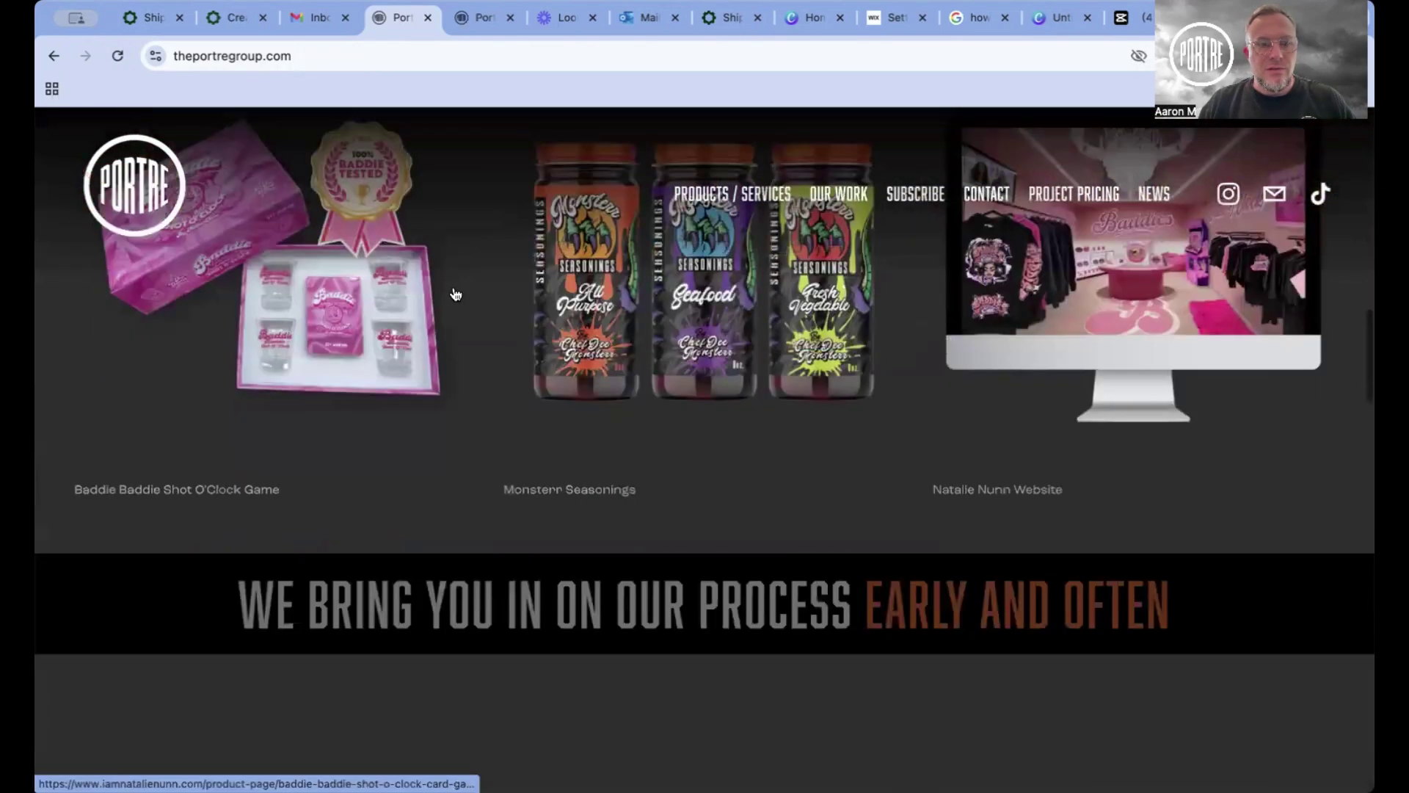
pyautogui.scroll(-10, 454, 292)
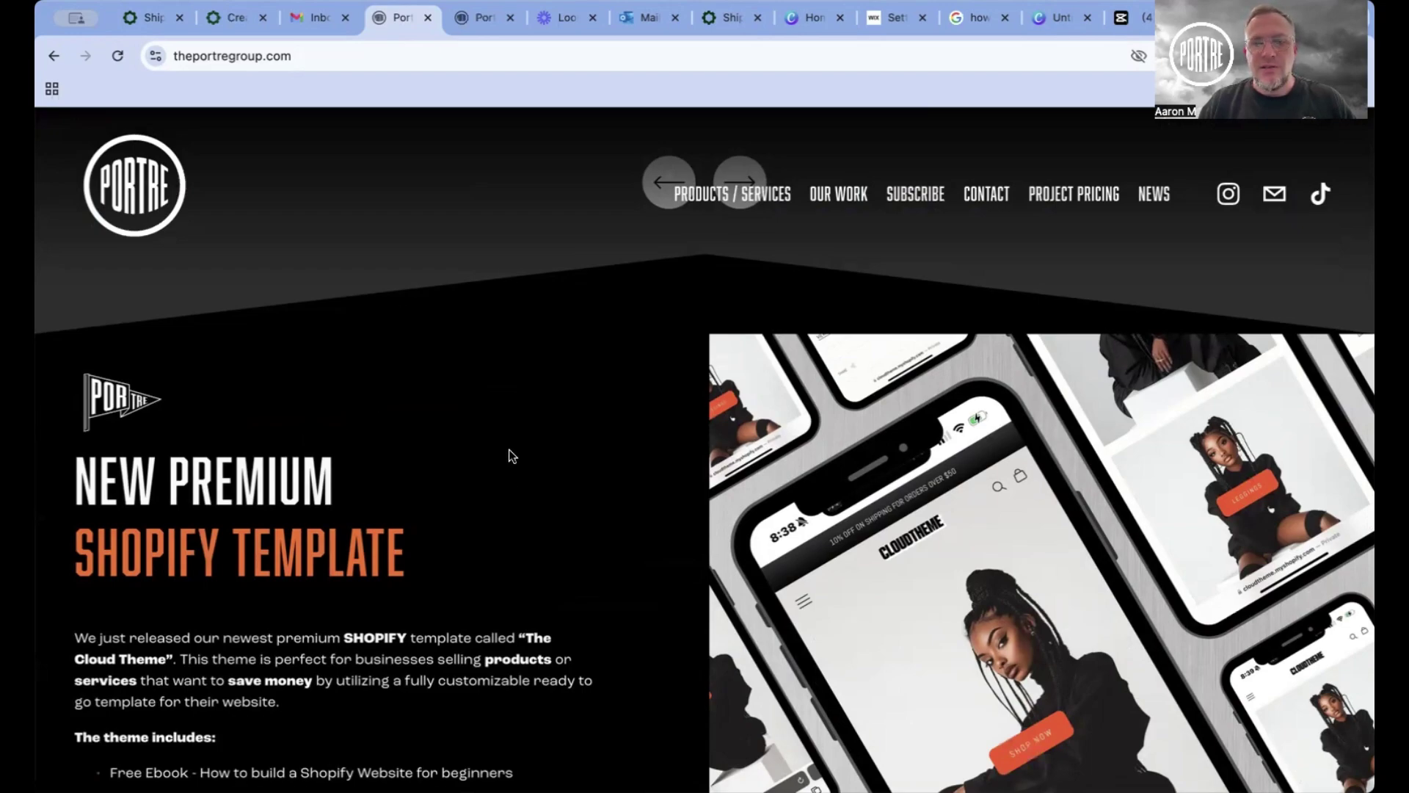
pyautogui.scroll(-10, 571, 510)
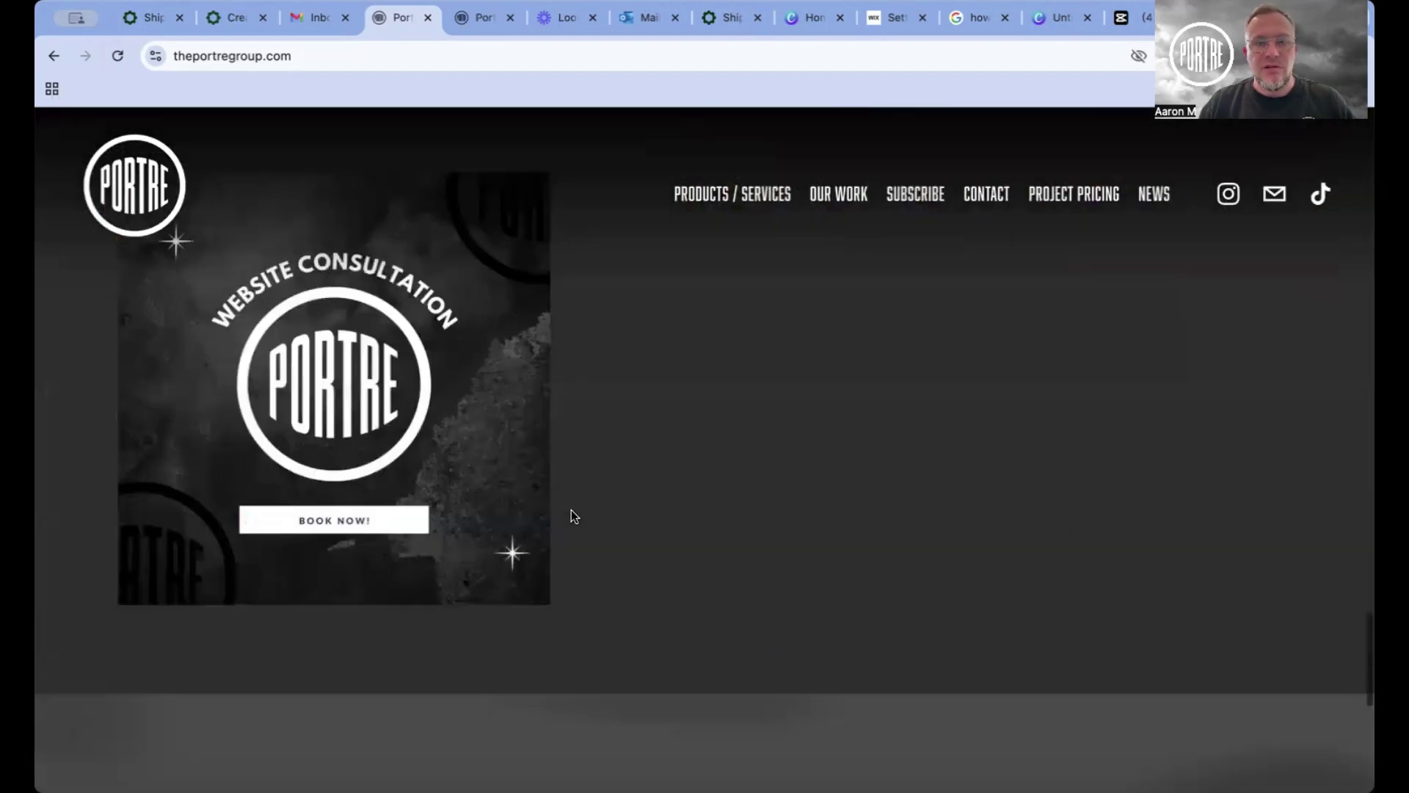
pyautogui.scroll(-10, 571, 510)
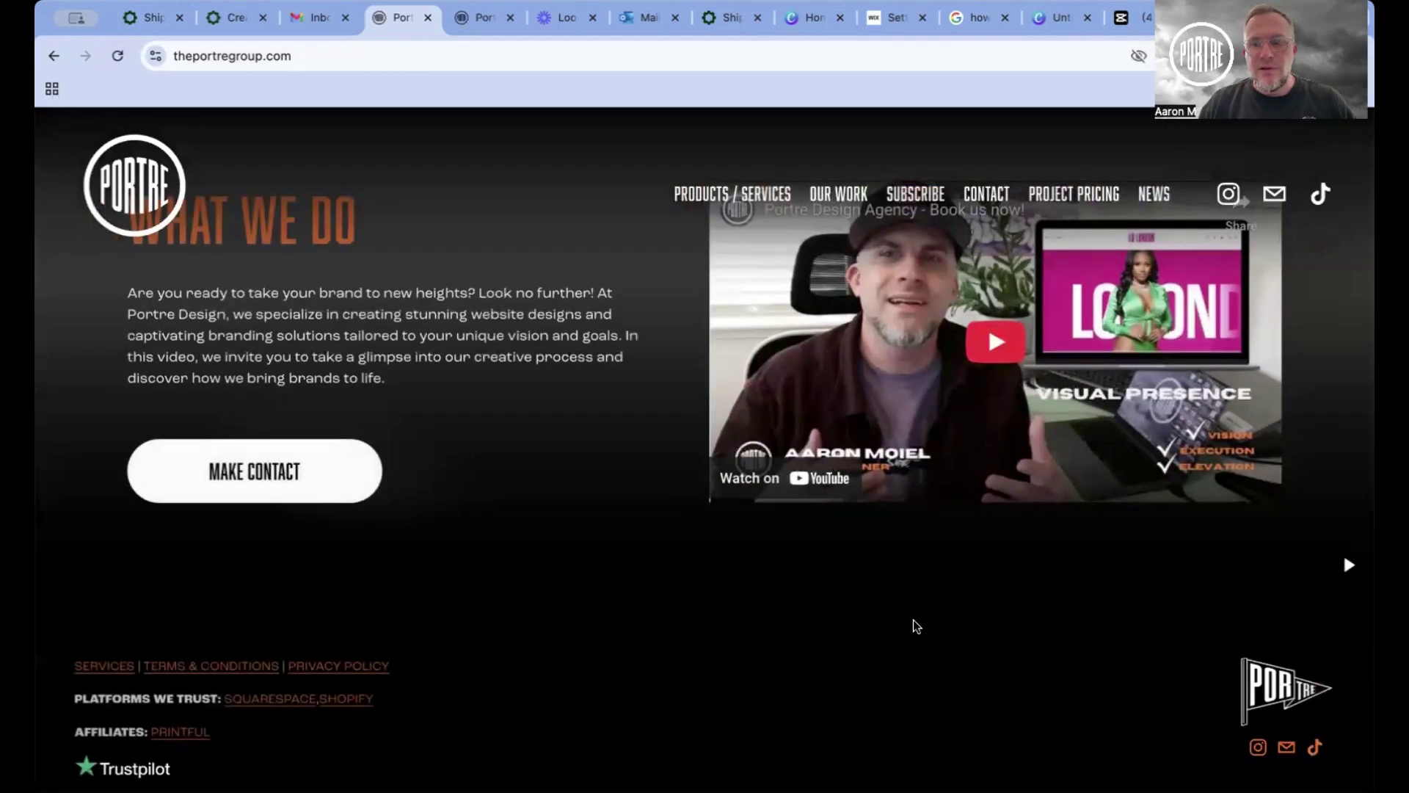